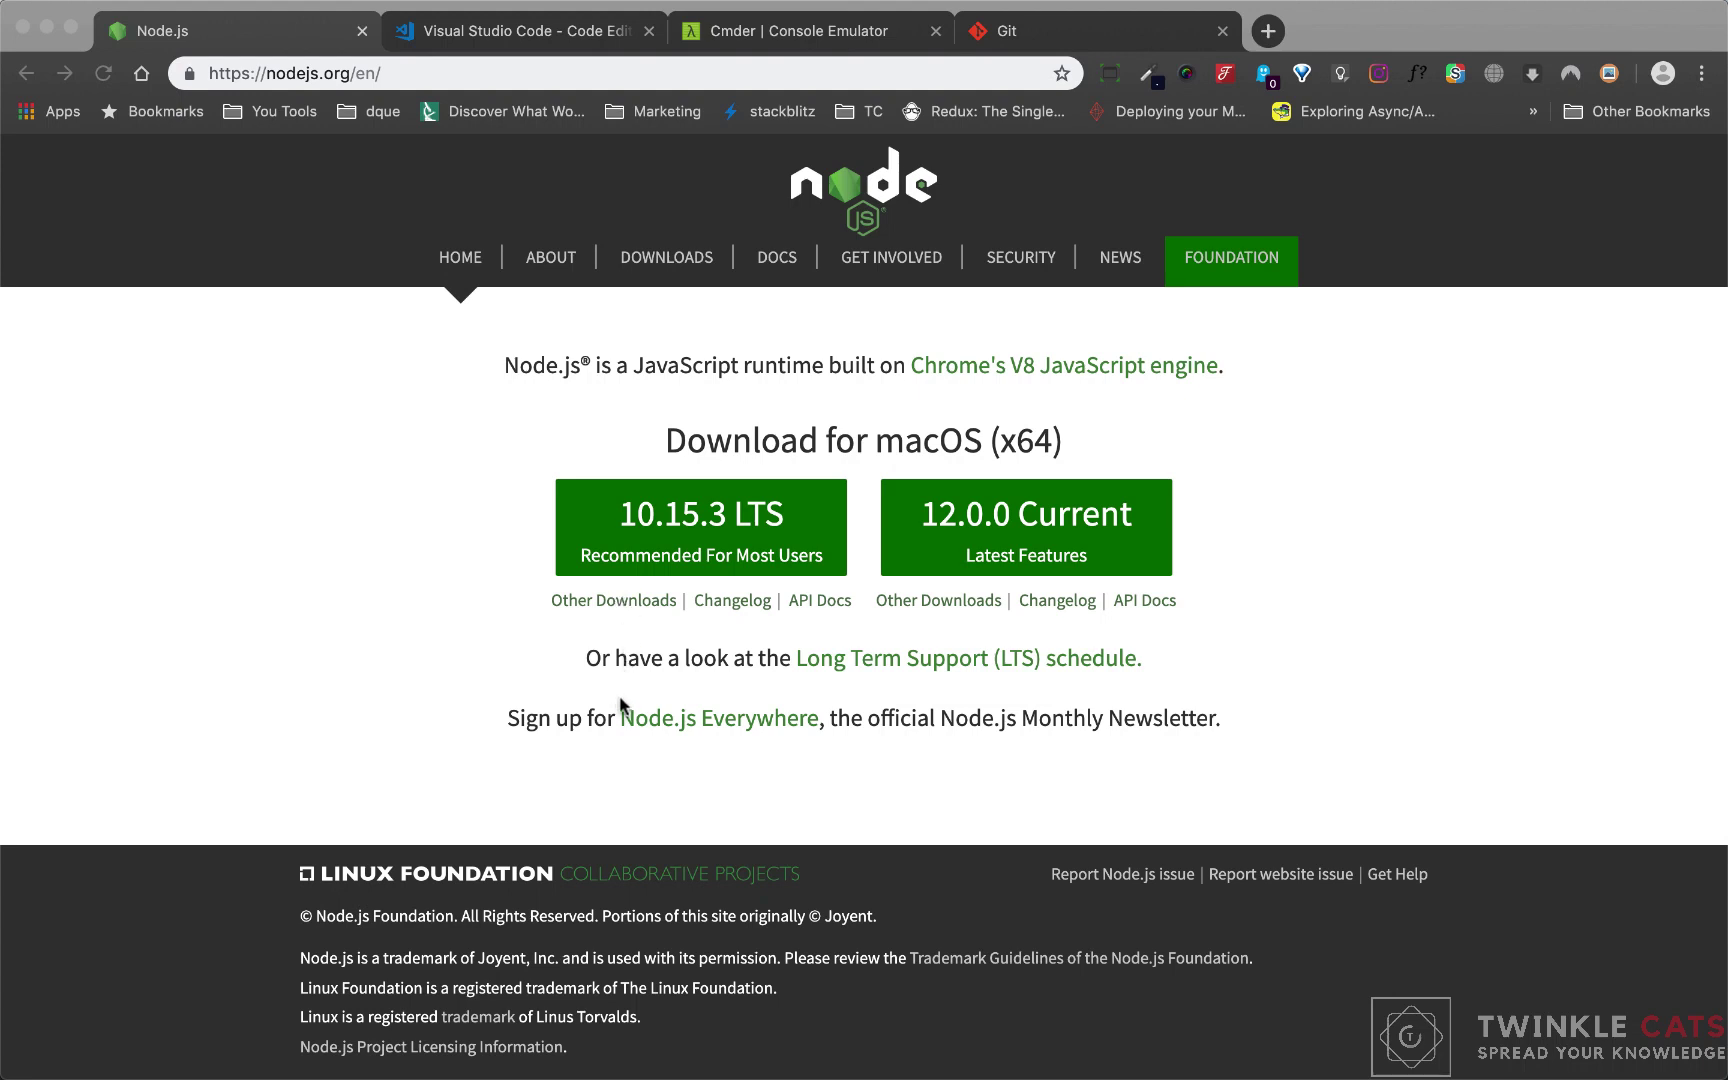
Step: Switch to the Visual Studio Code tab and scroll through its homepage
{"action": "left_click", "coordinate": [503, 31]}
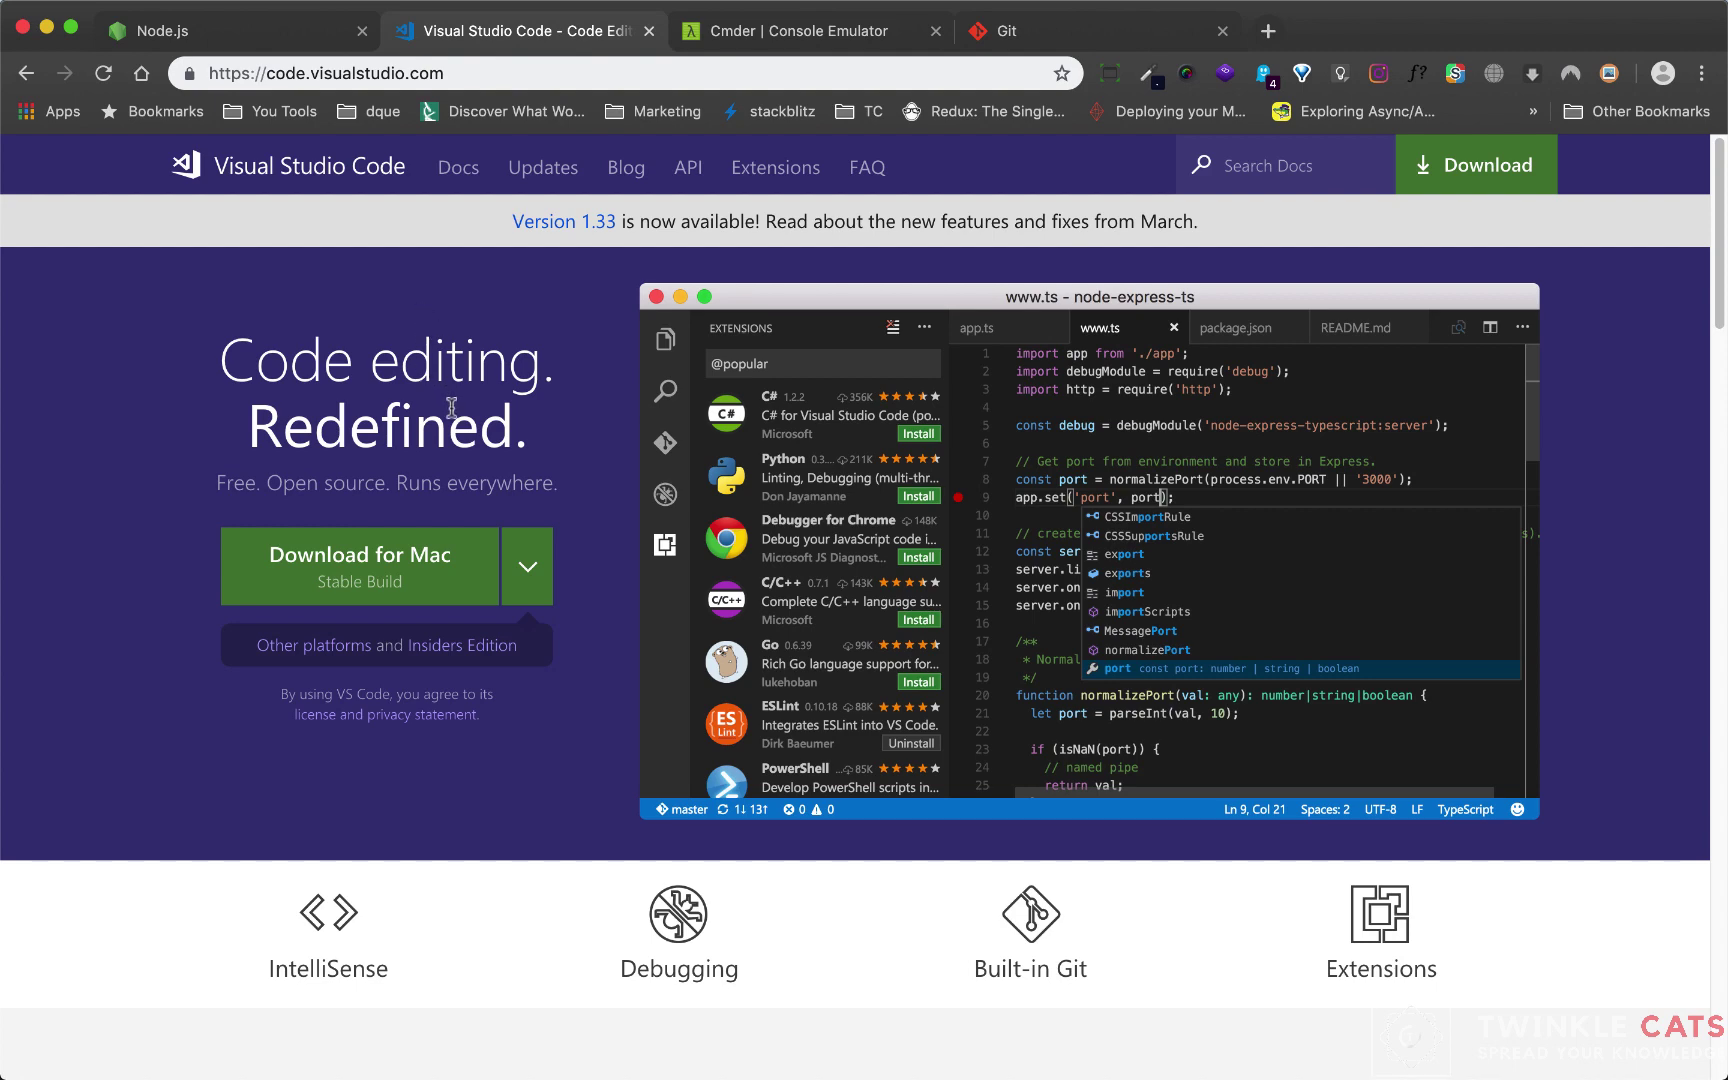
{"action": "scroll", "coordinate": [452, 407], "scroll_direction": "down", "scroll_amount": 10}
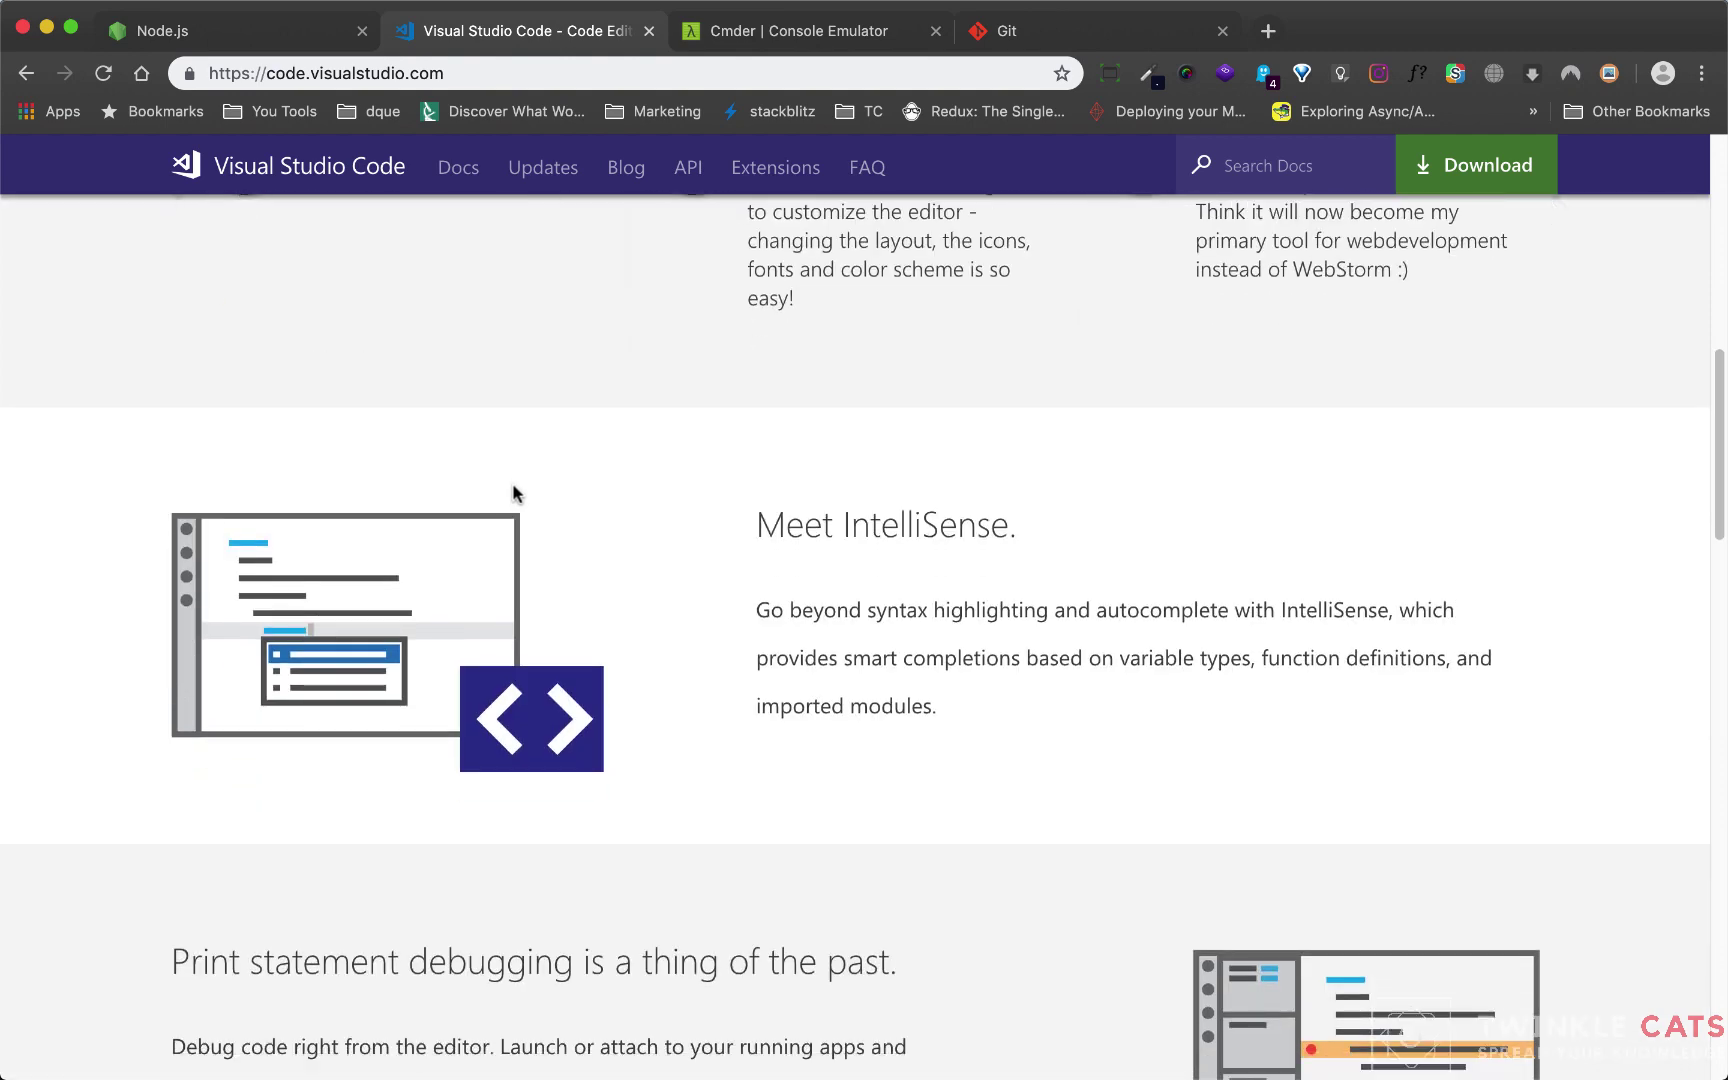
{"action": "scroll", "coordinate": [517, 495], "scroll_direction": "up", "scroll_amount": 4}
{"action": "scroll", "coordinate": [520, 497], "scroll_direction": "up", "scroll_amount": 5}
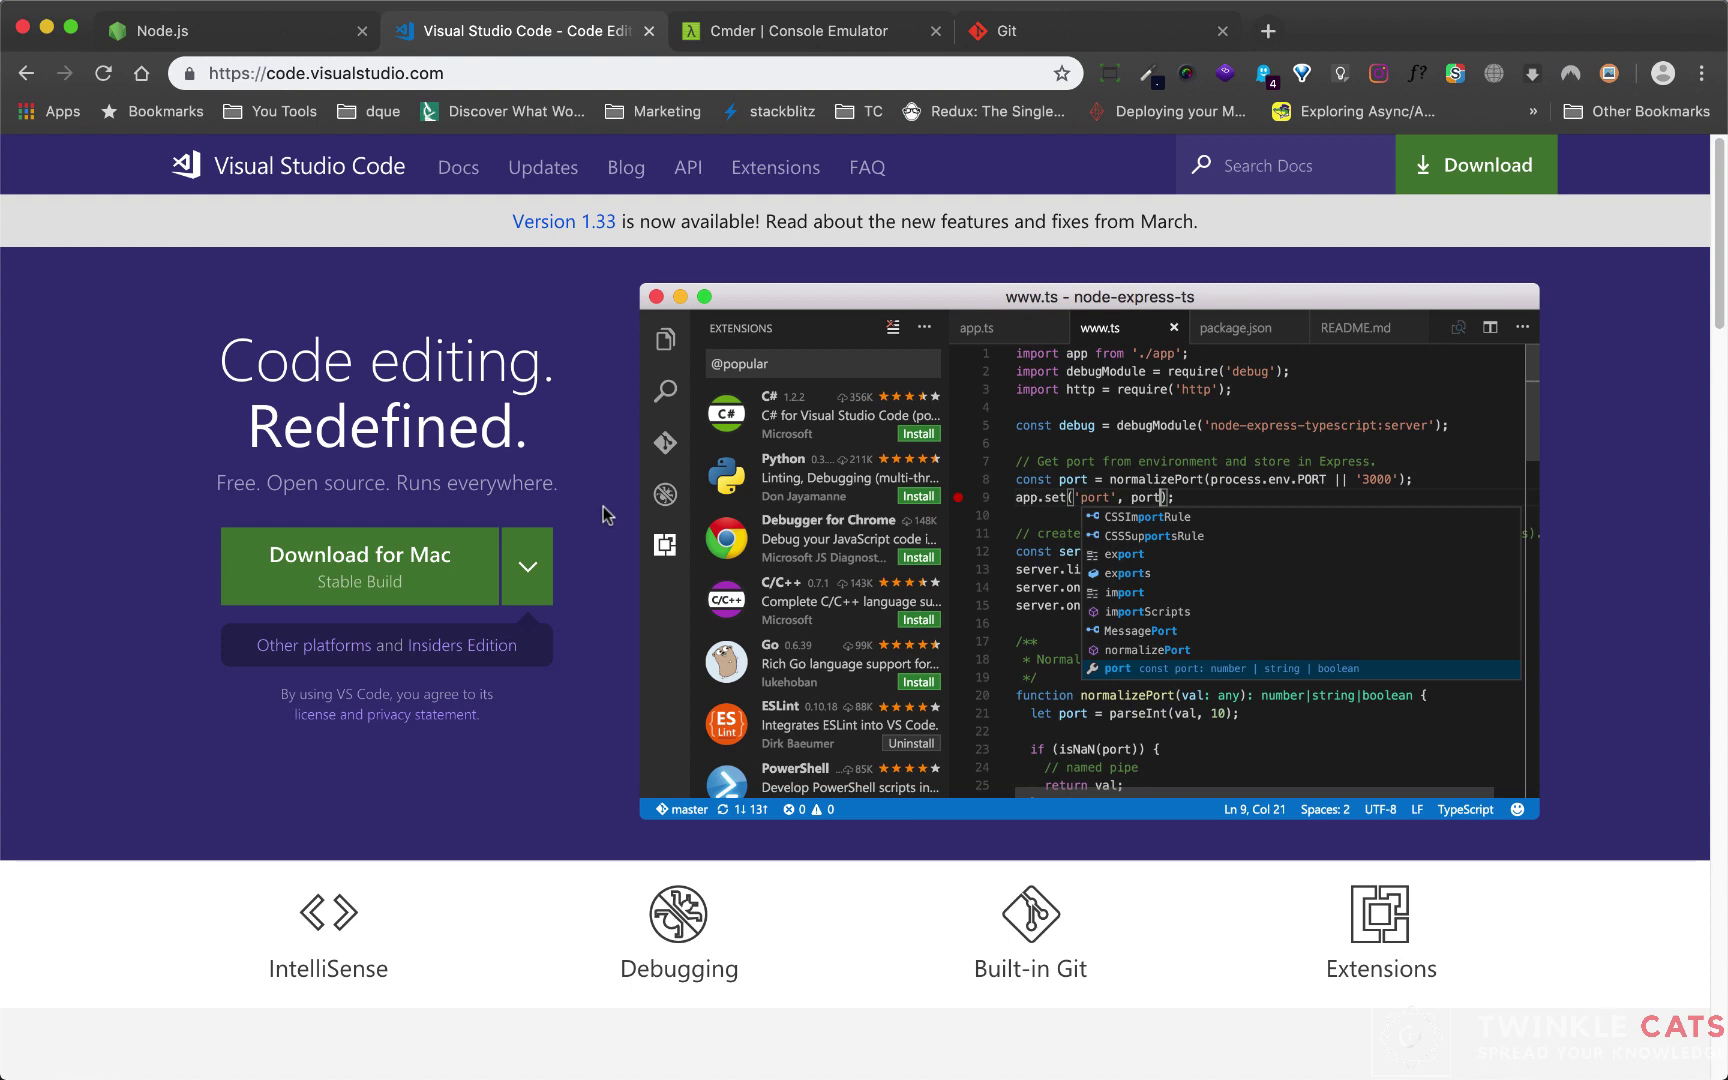
{"action": "scroll", "coordinate": [603, 515], "scroll_direction": "down", "scroll_amount": 5}
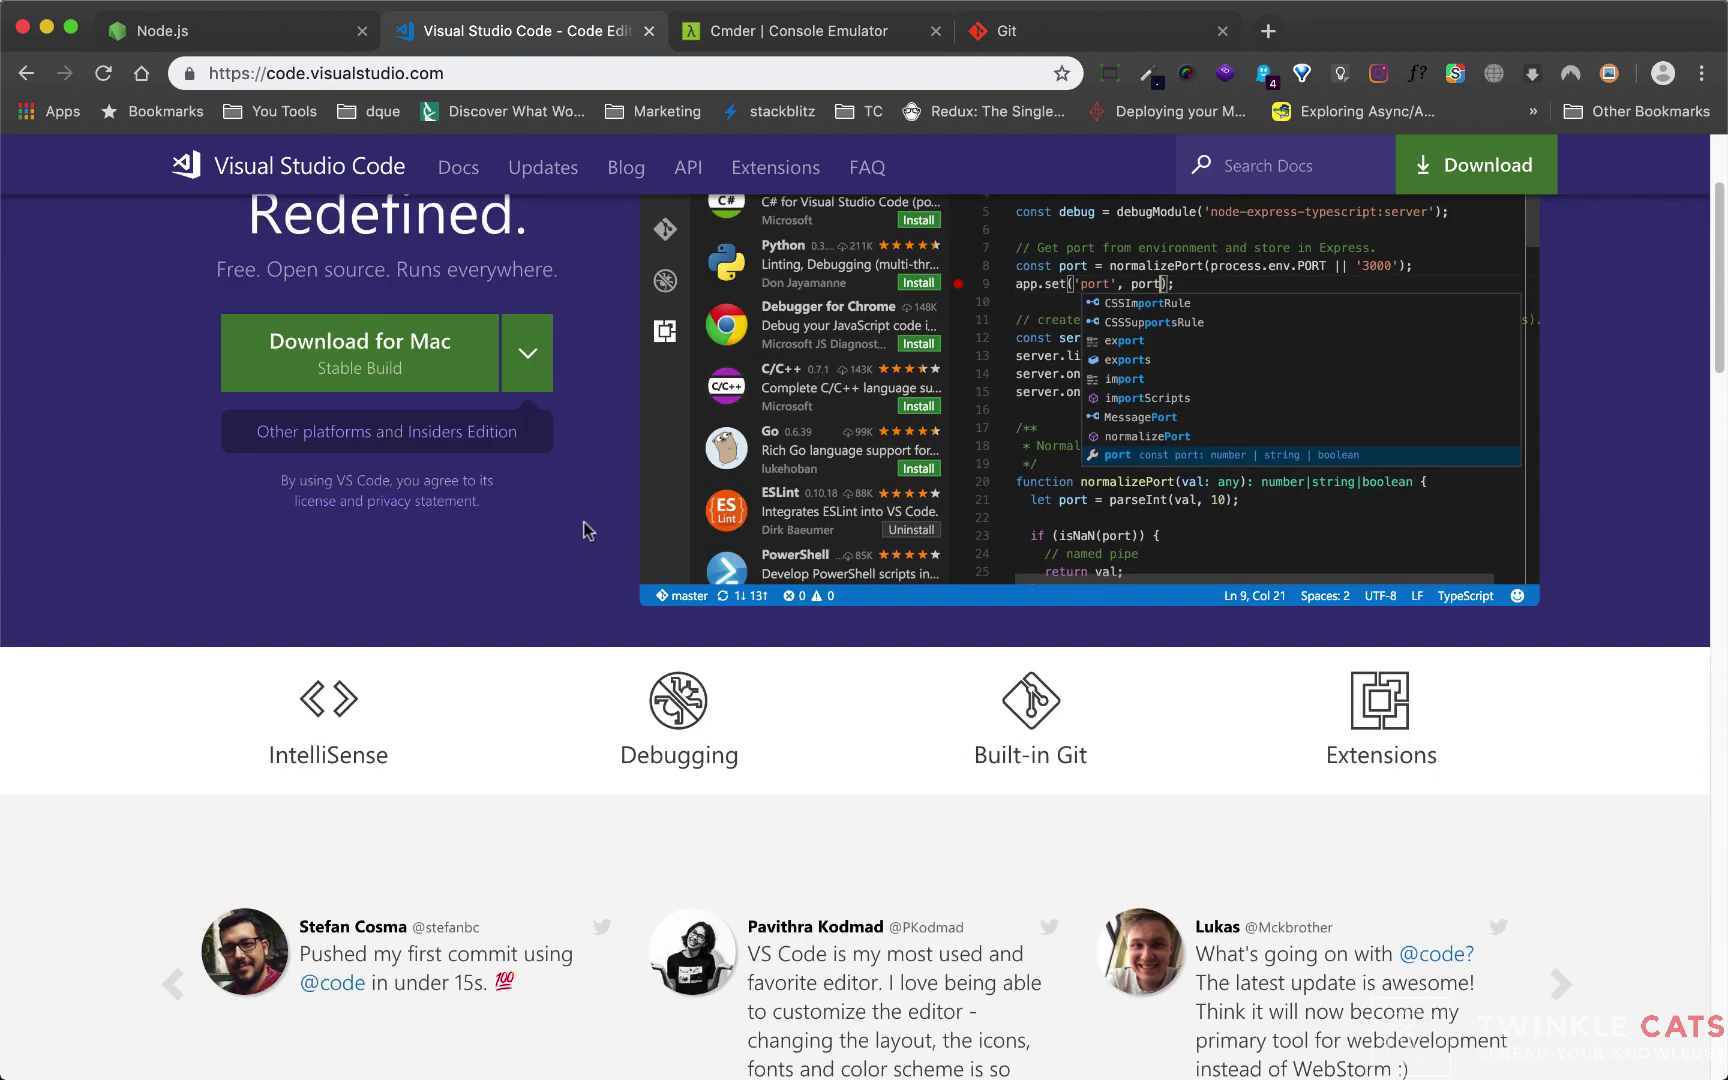
{"action": "scroll", "coordinate": [590, 530], "scroll_direction": "up", "scroll_amount": 5}
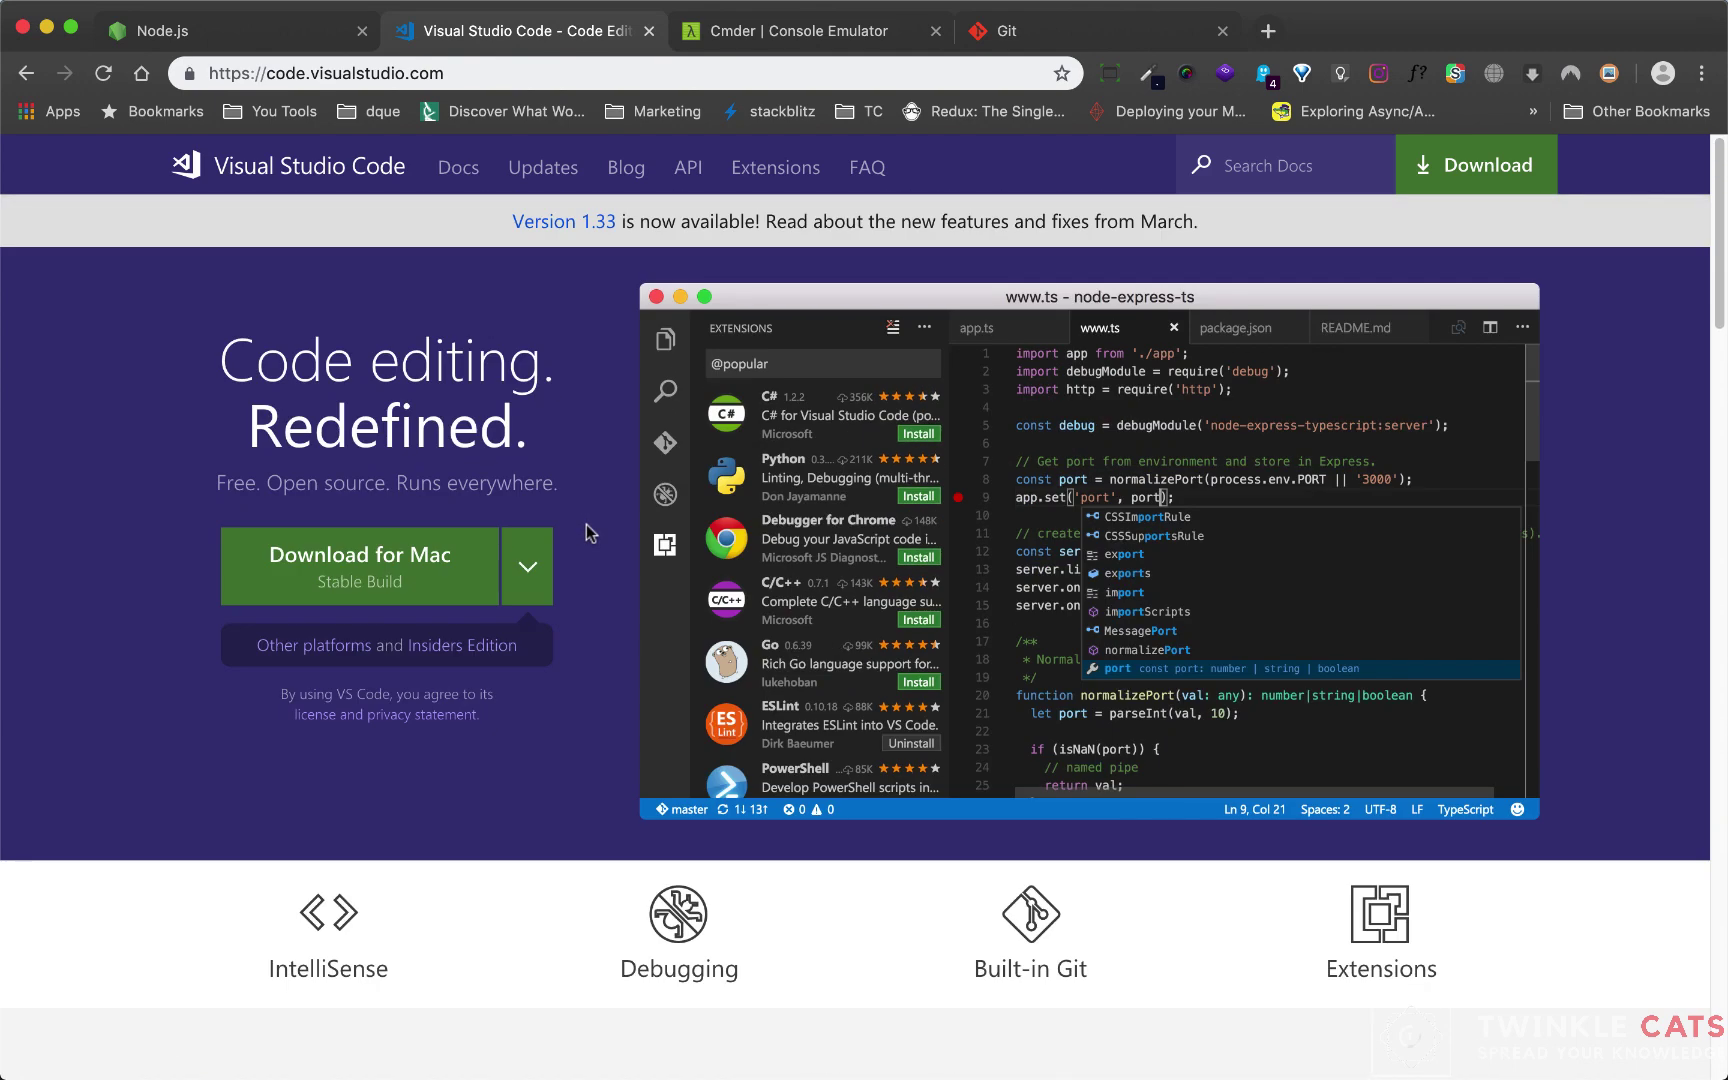
Step: Expand the Download for Mac dropdown to see the Windows x64 and Linux x64 builds, then close it
{"action": "left_click", "coordinate": [527, 567]}
{"action": "scroll", "coordinate": [350, 660], "scroll_direction": "down", "scroll_amount": 1}
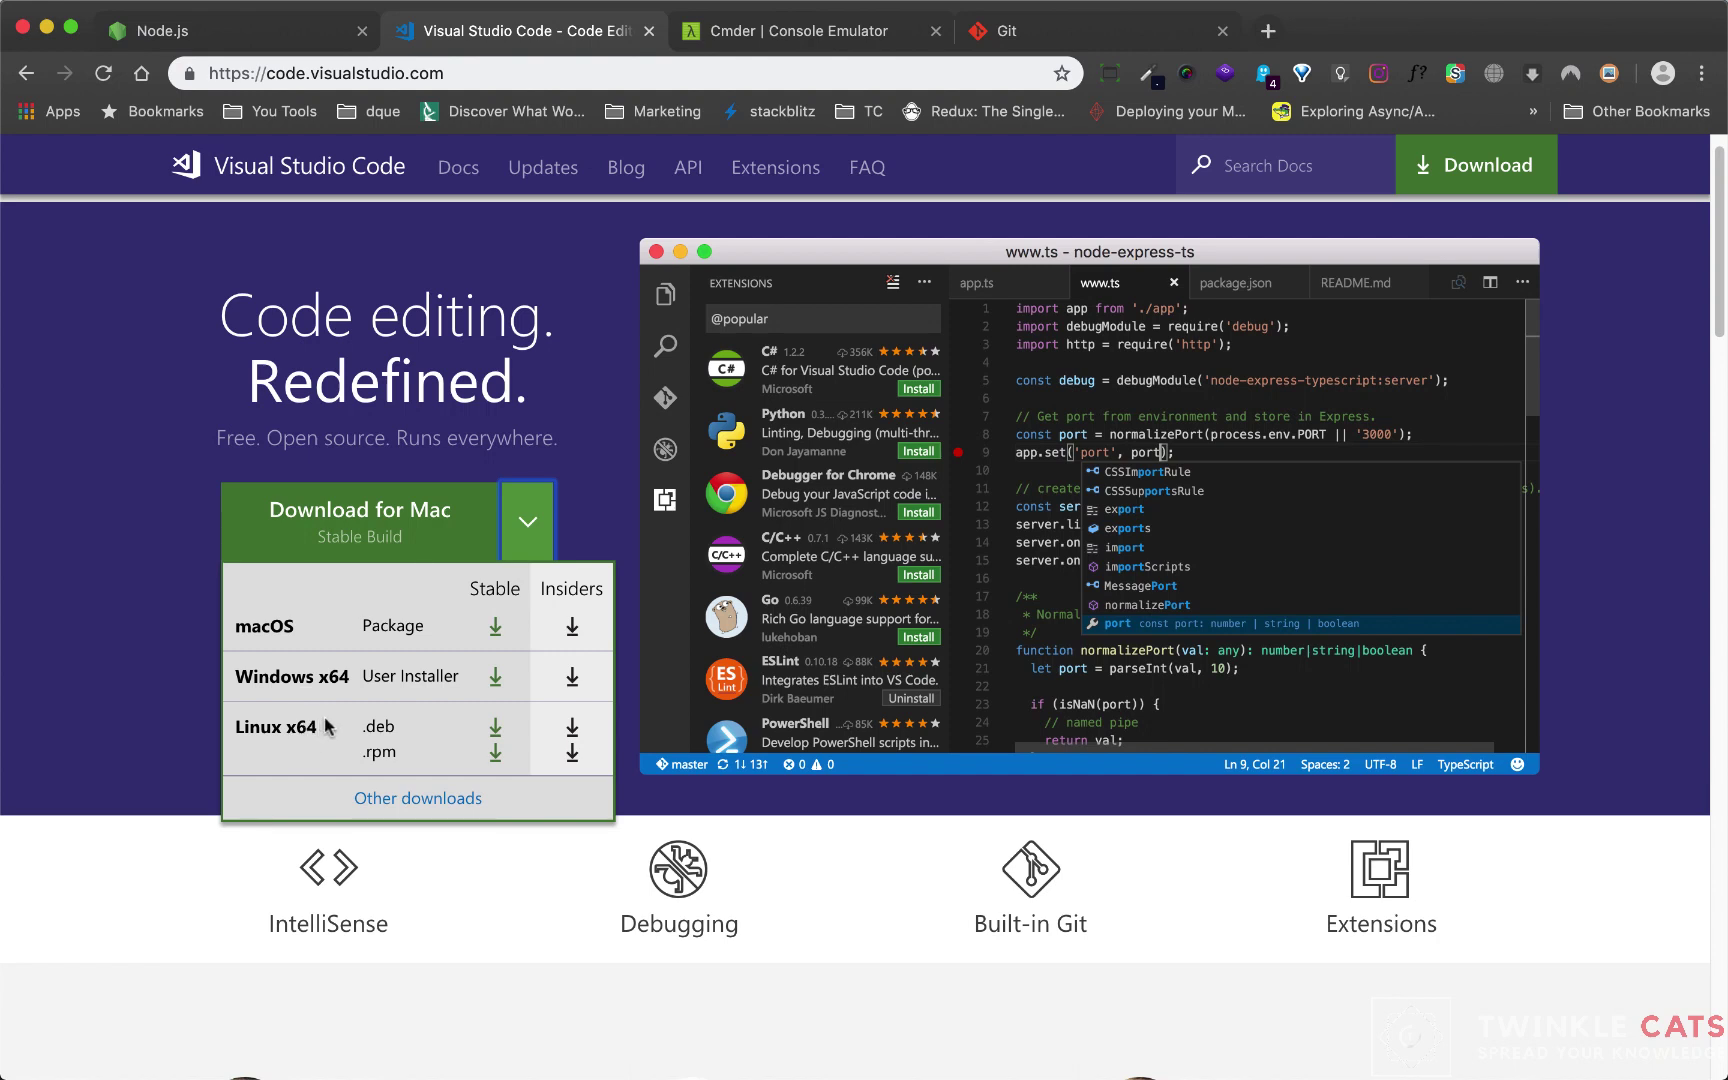
{"action": "left_click", "coordinate": [498, 372]}
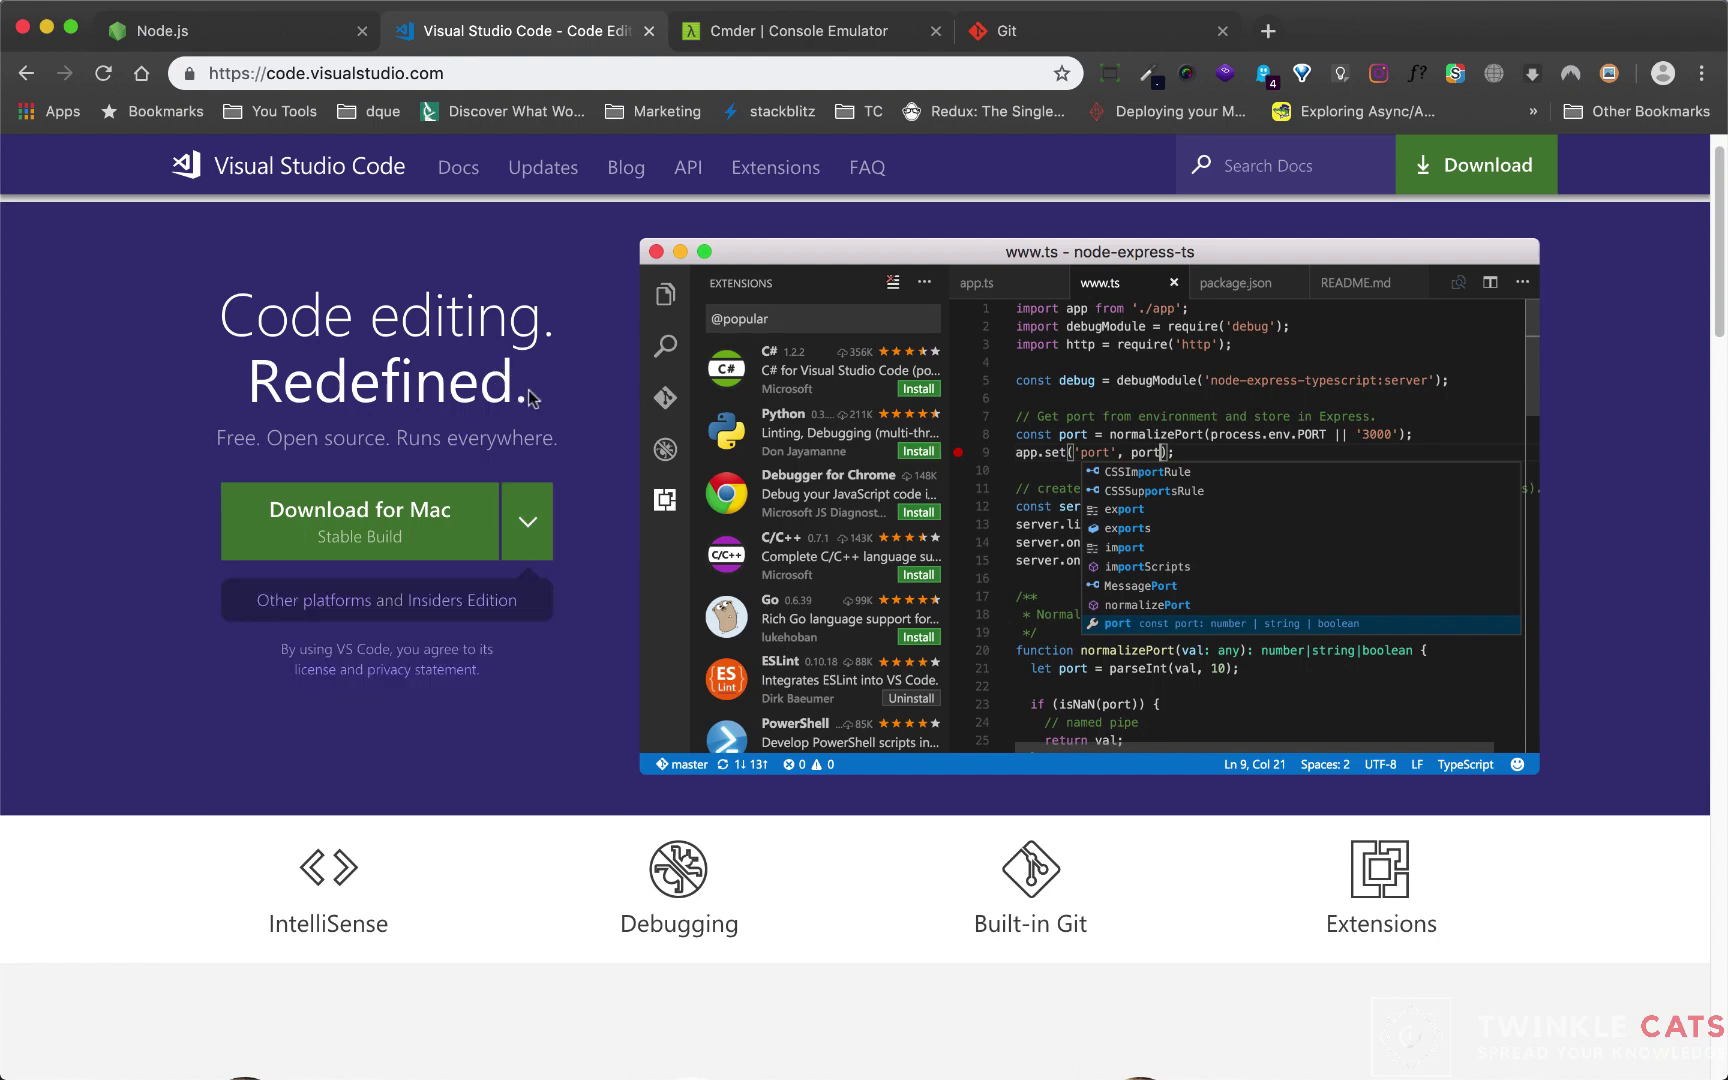
{"action": "scroll", "coordinate": [535, 400], "scroll_direction": "up", "scroll_amount": 1}
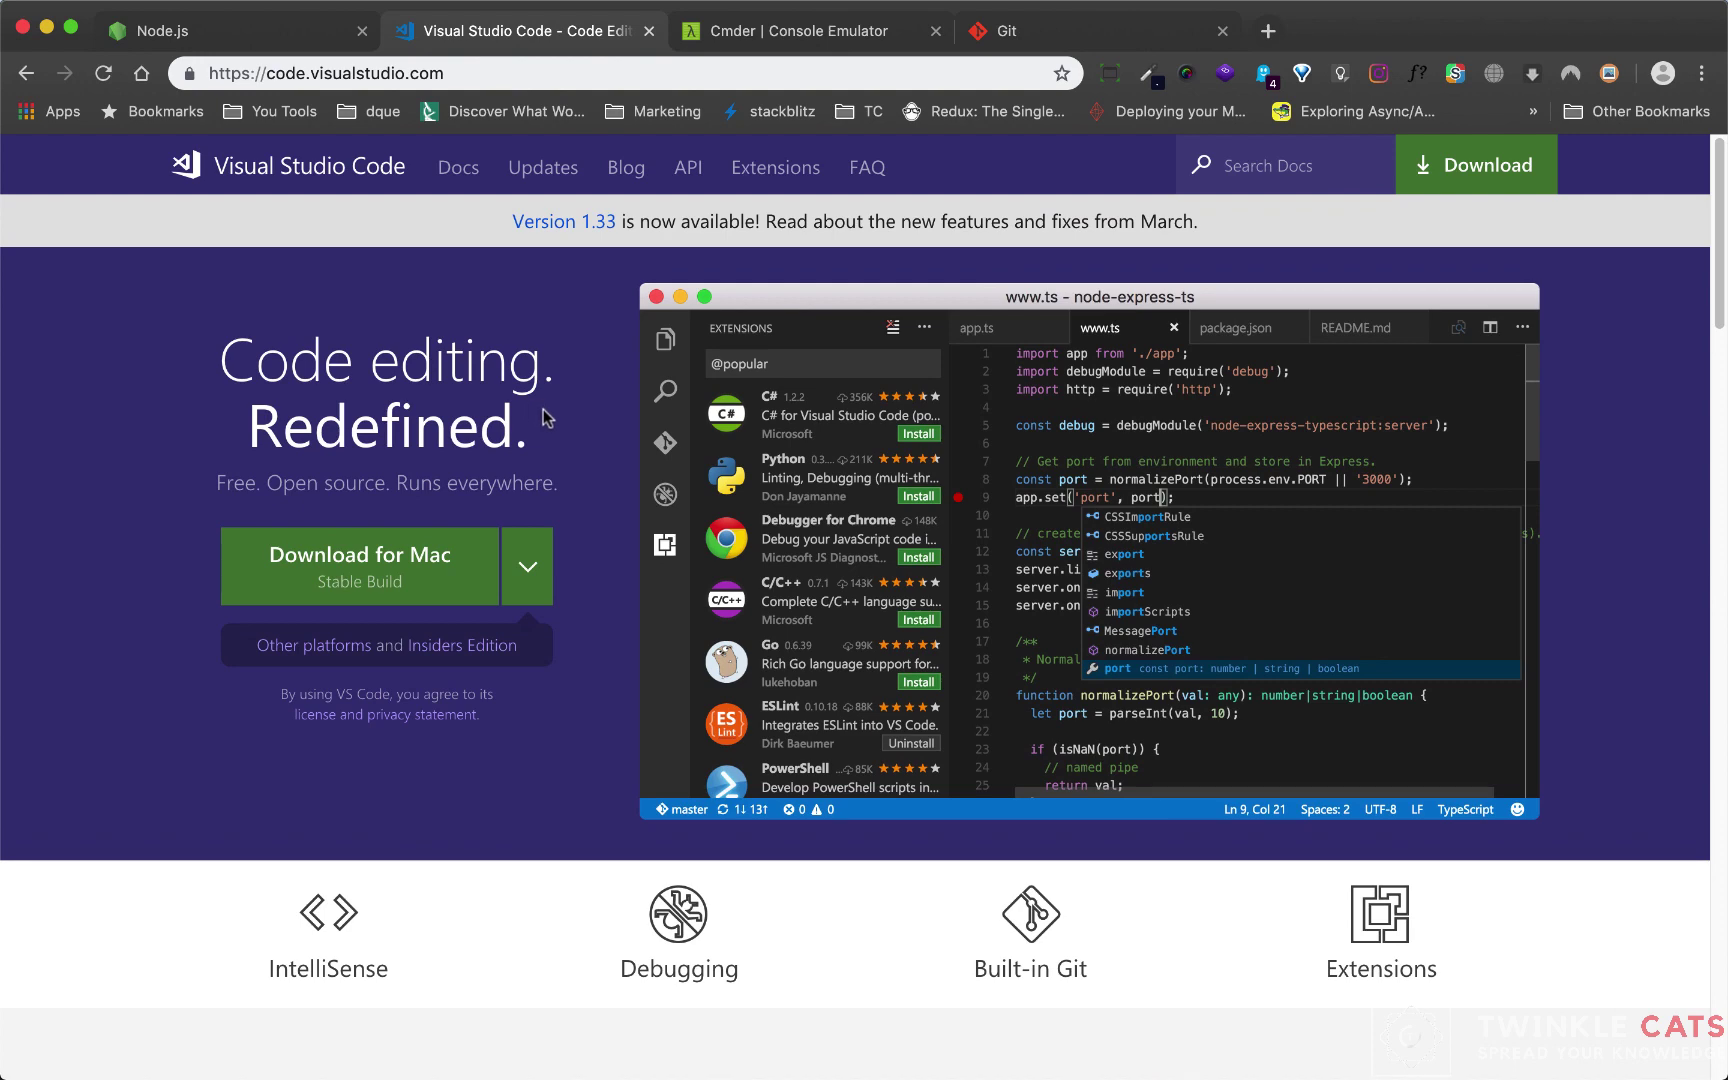
Step: Switch to the Cmder tab, then launch iTerm via Alfred and nudge its window into place
{"action": "left_click", "coordinate": [800, 42]}
{"action": "scroll", "coordinate": [836, 556], "scroll_direction": "down", "scroll_amount": 2}
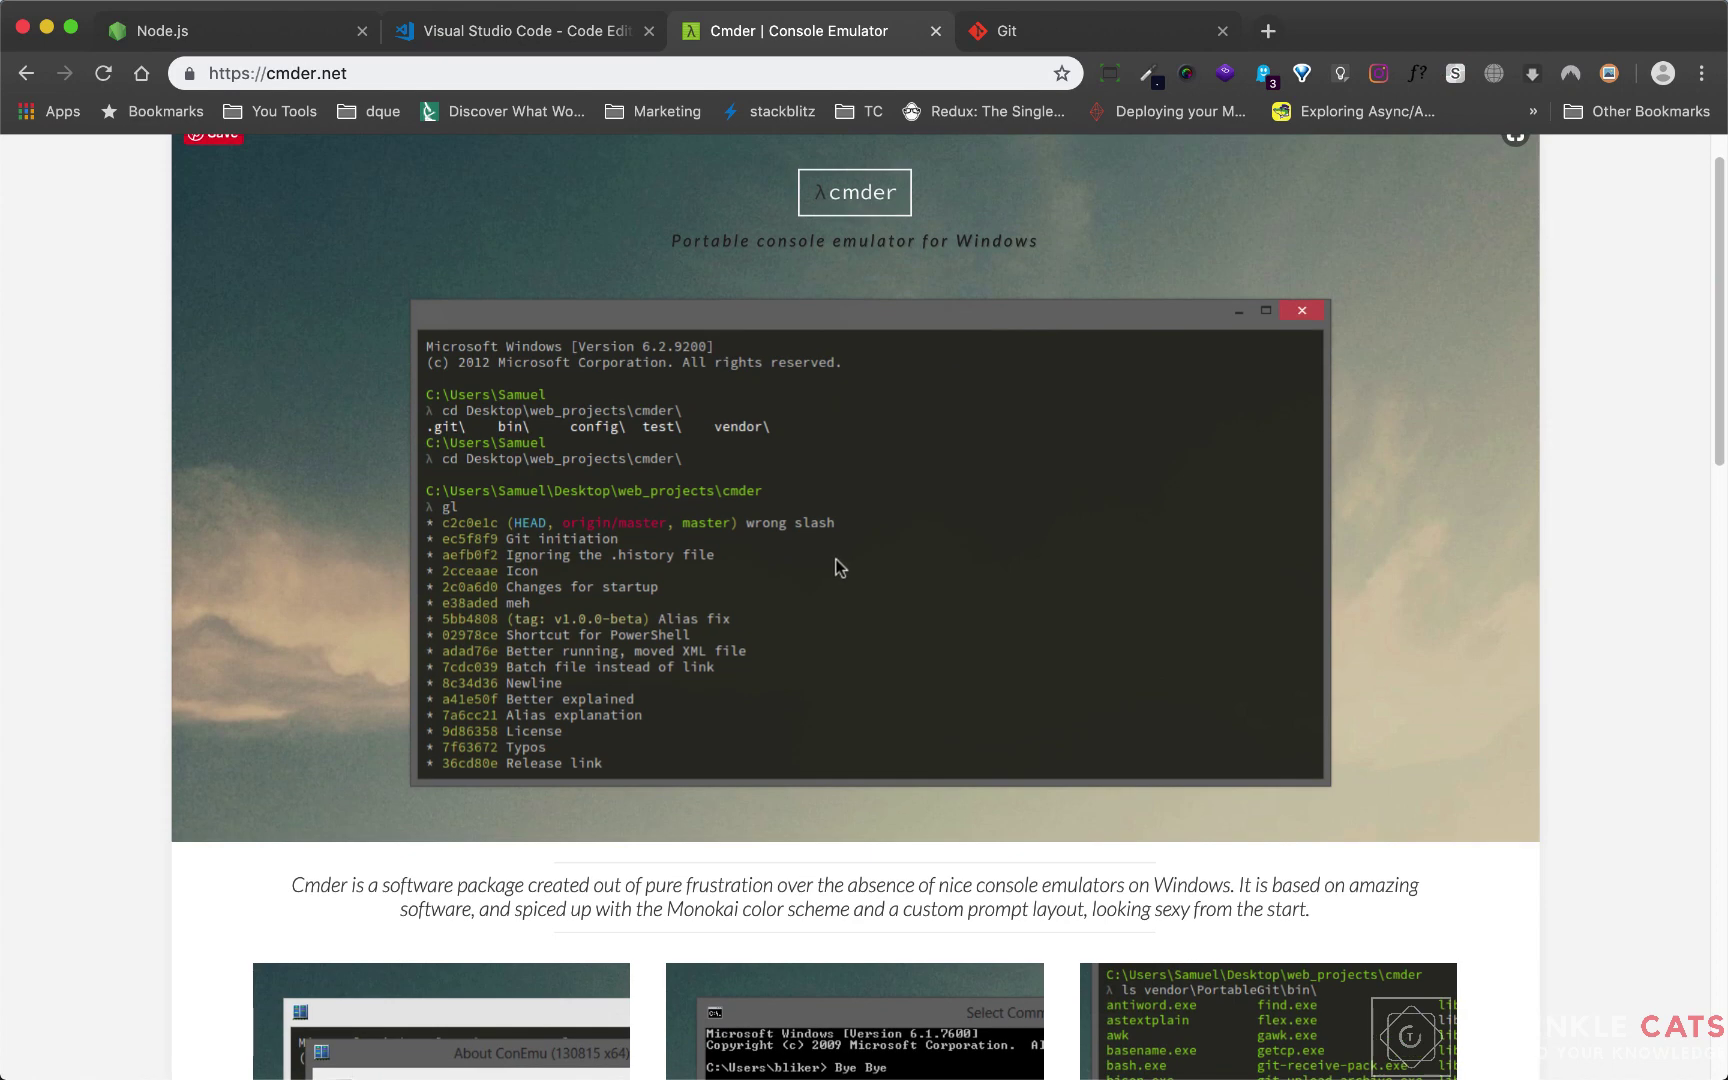
{"action": "key", "text": "alt+space"}
{"action": "type", "text": "ite"}
{"action": "key", "text": "Return"}
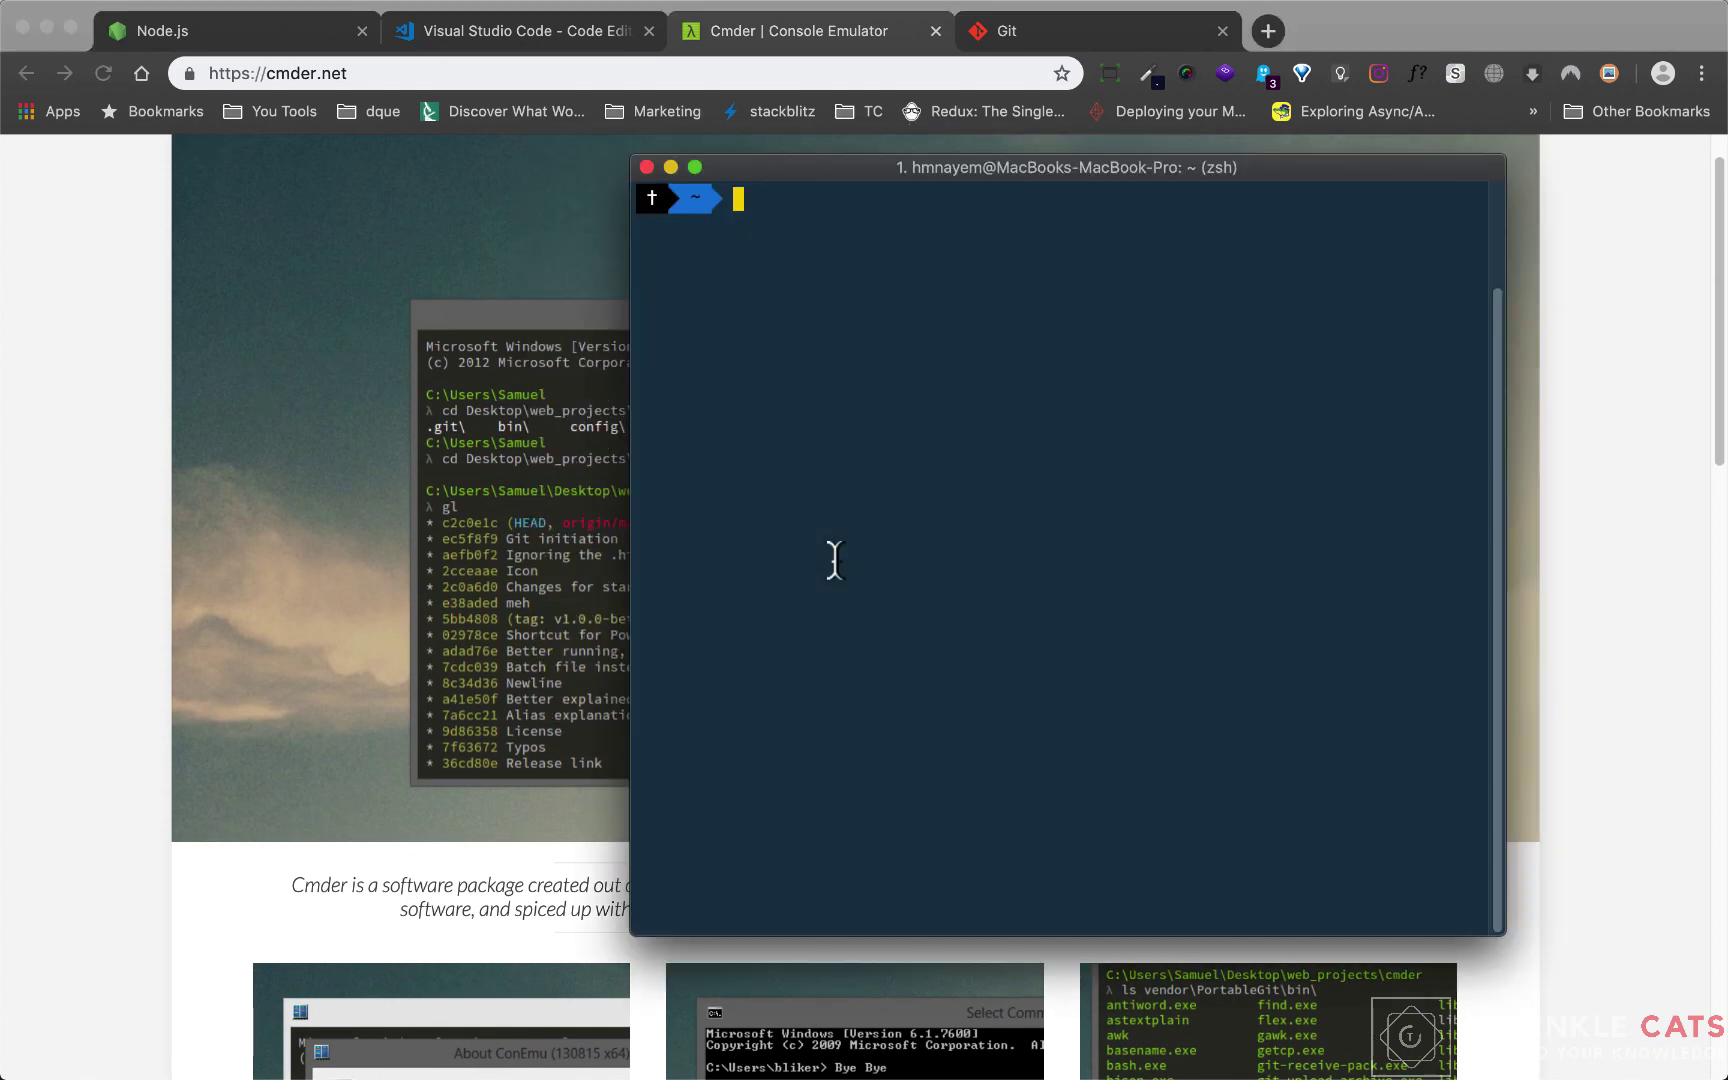
{"action": "left_click_drag", "start_coordinate": [981, 168], "coordinate": [1003, 164]}
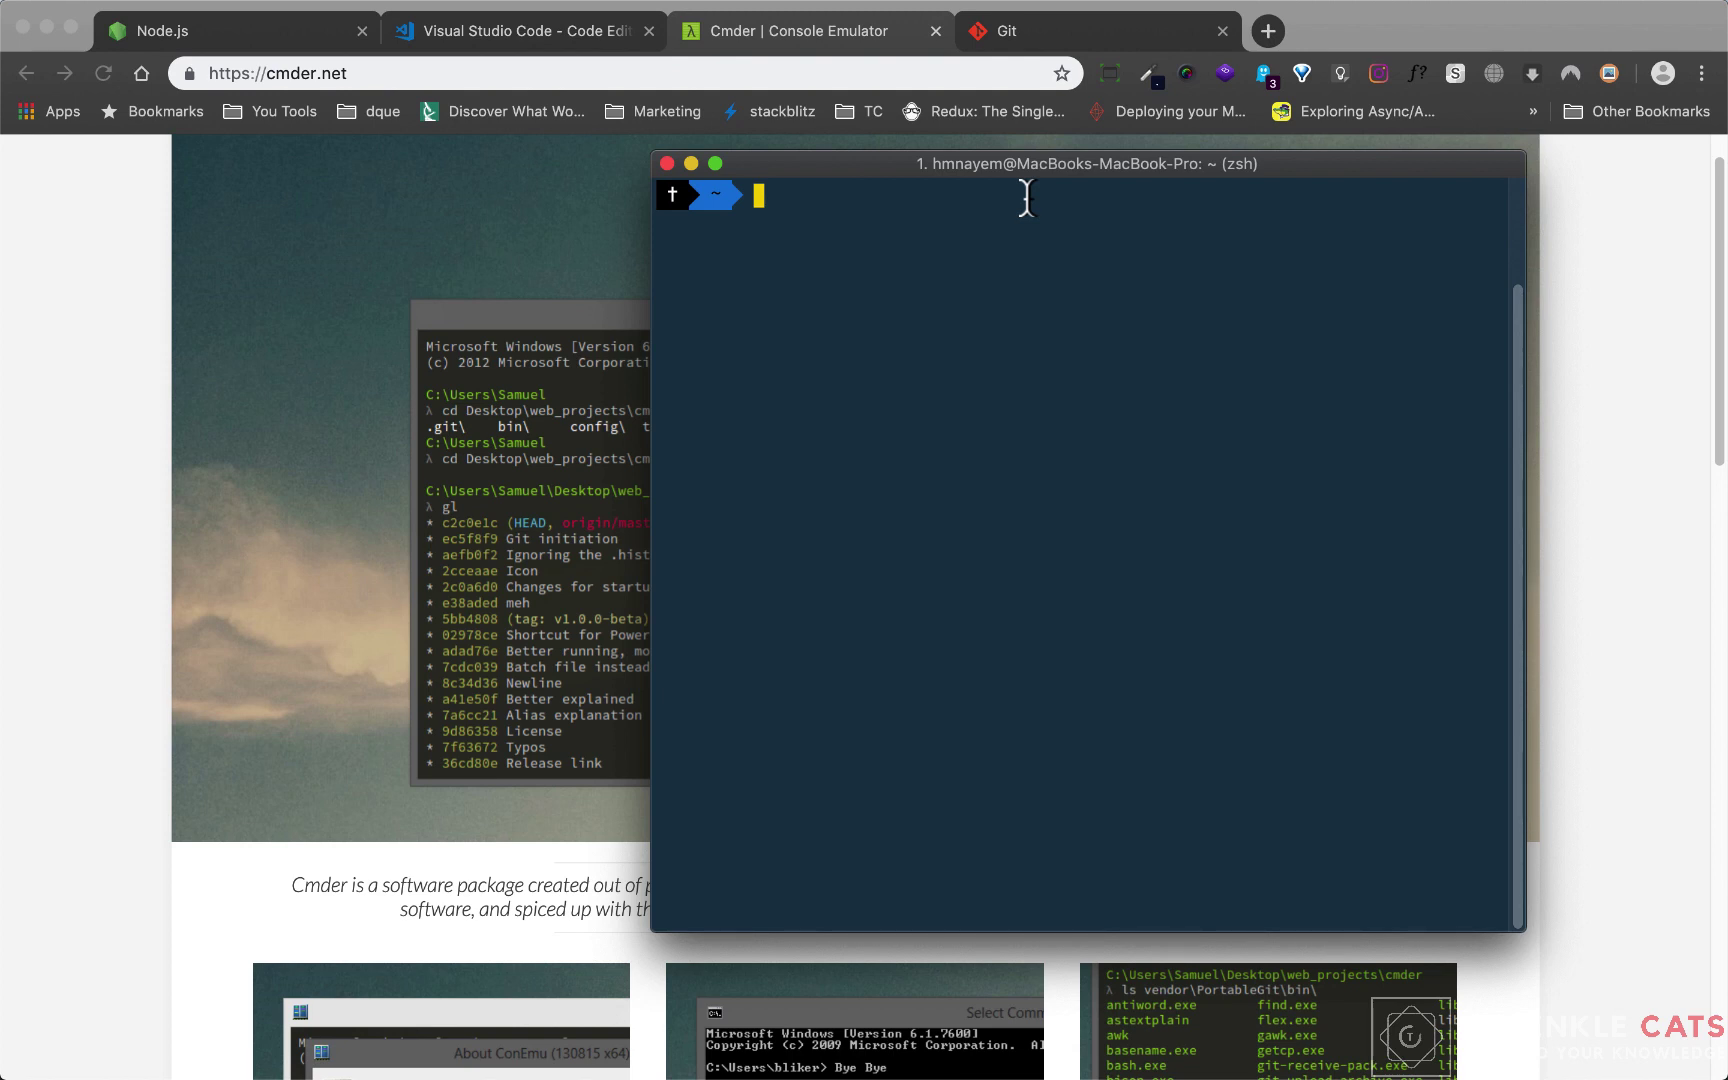
{"action": "left_click_drag", "start_coordinate": [1042, 170], "coordinate": [1010, 183]}
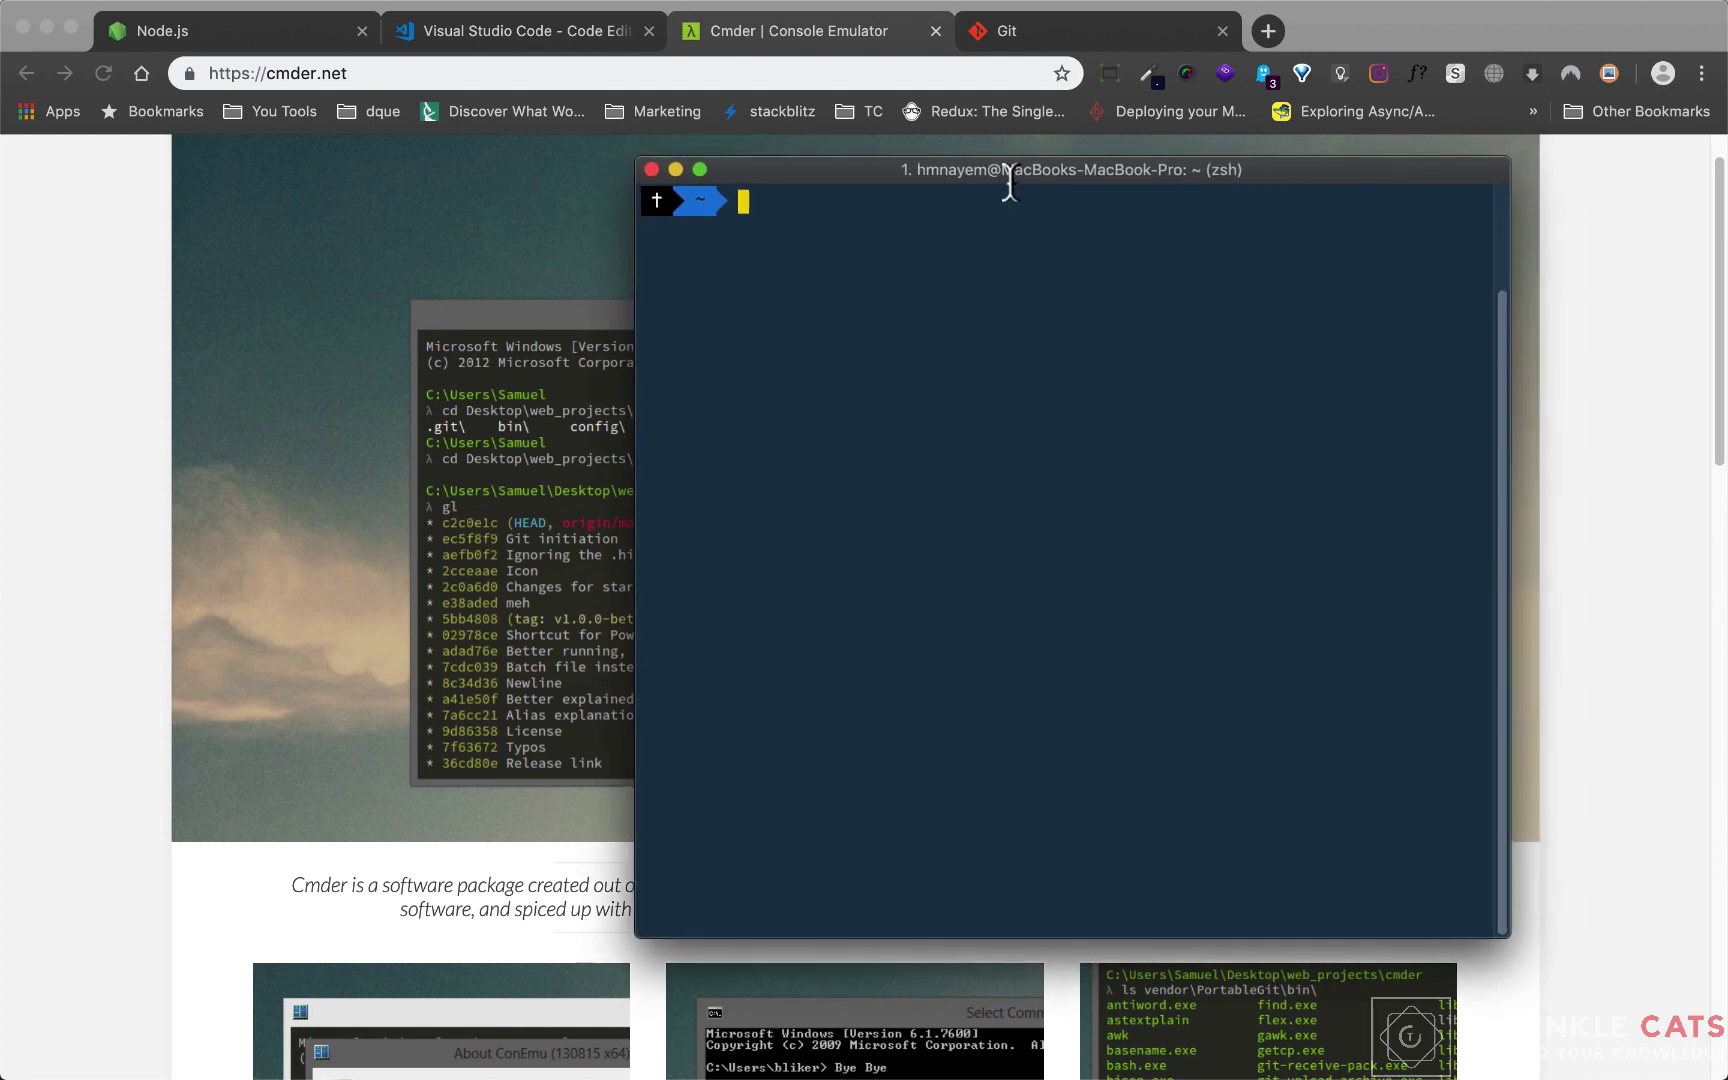
Step: Back in Chrome, scroll through the cmder.net feature captions, then move to the git-scm.com tab
{"action": "left_click", "coordinate": [146, 248]}
{"action": "scroll", "coordinate": [583, 515], "scroll_direction": "up", "scroll_amount": 2}
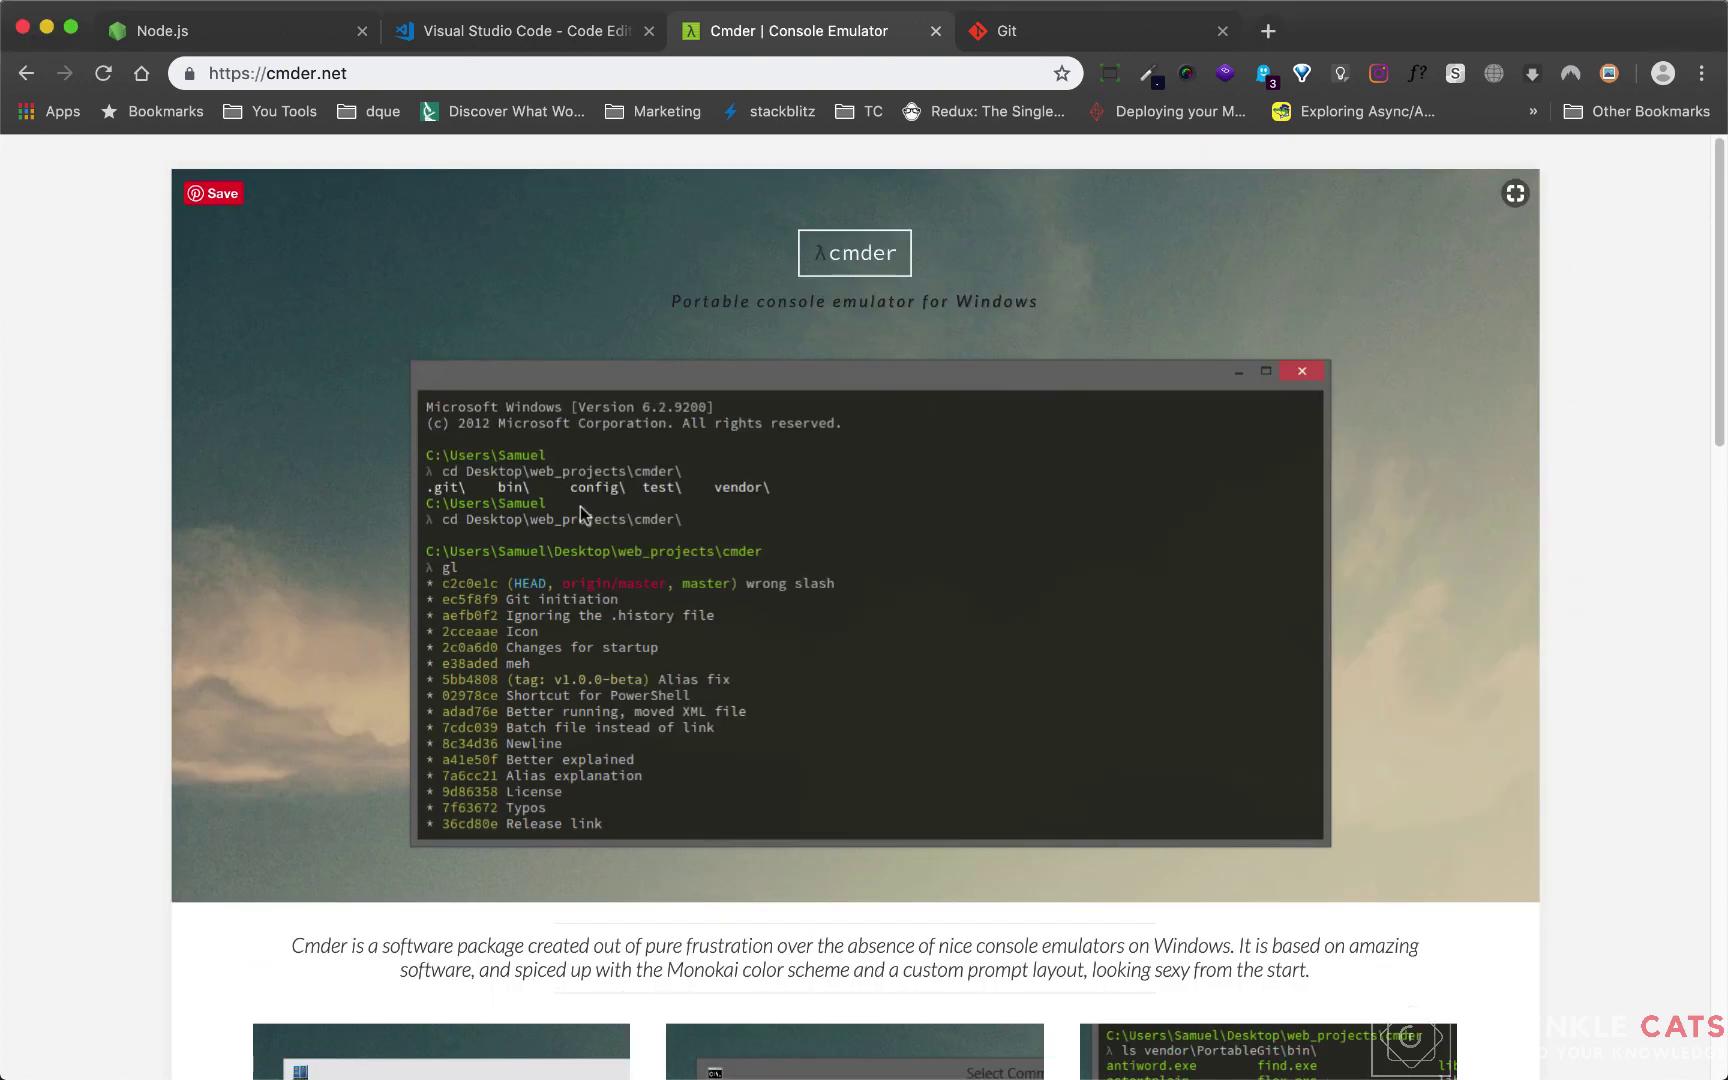
{"action": "left_click_drag", "start_coordinate": [350, 73], "coordinate": [216, 73]}
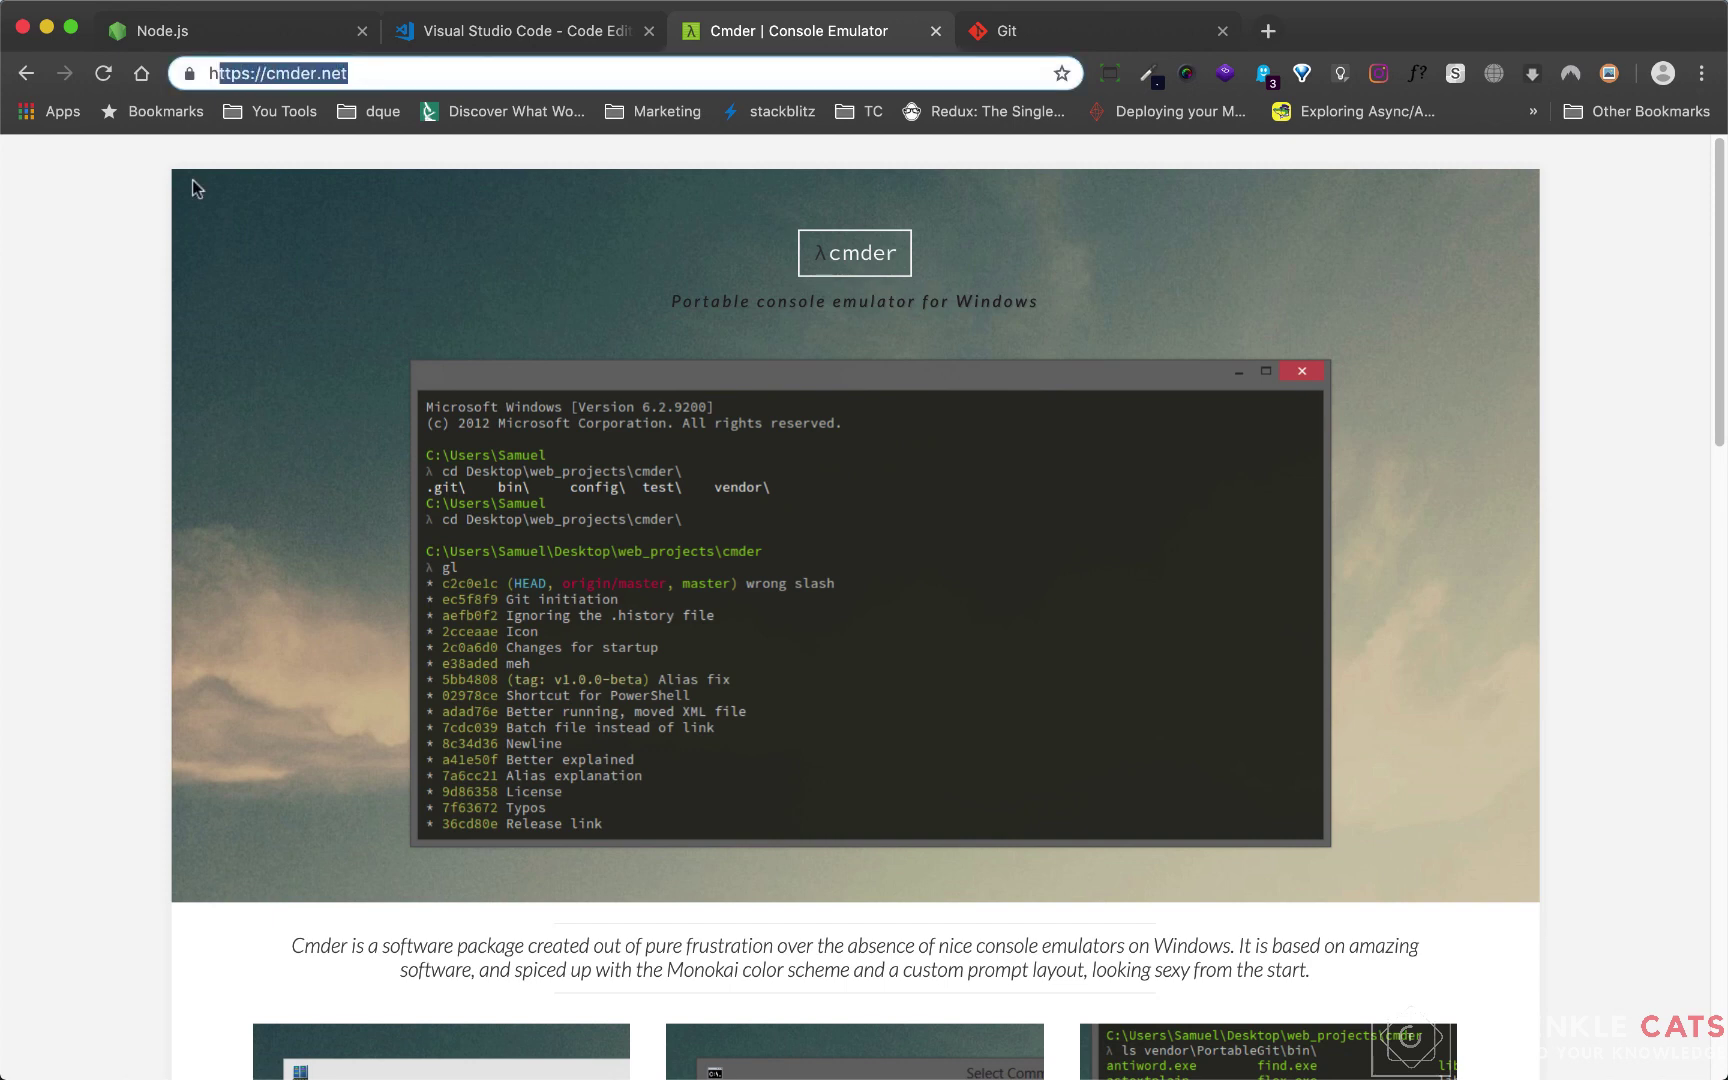
{"action": "scroll", "coordinate": [460, 514], "scroll_direction": "down", "scroll_amount": 5}
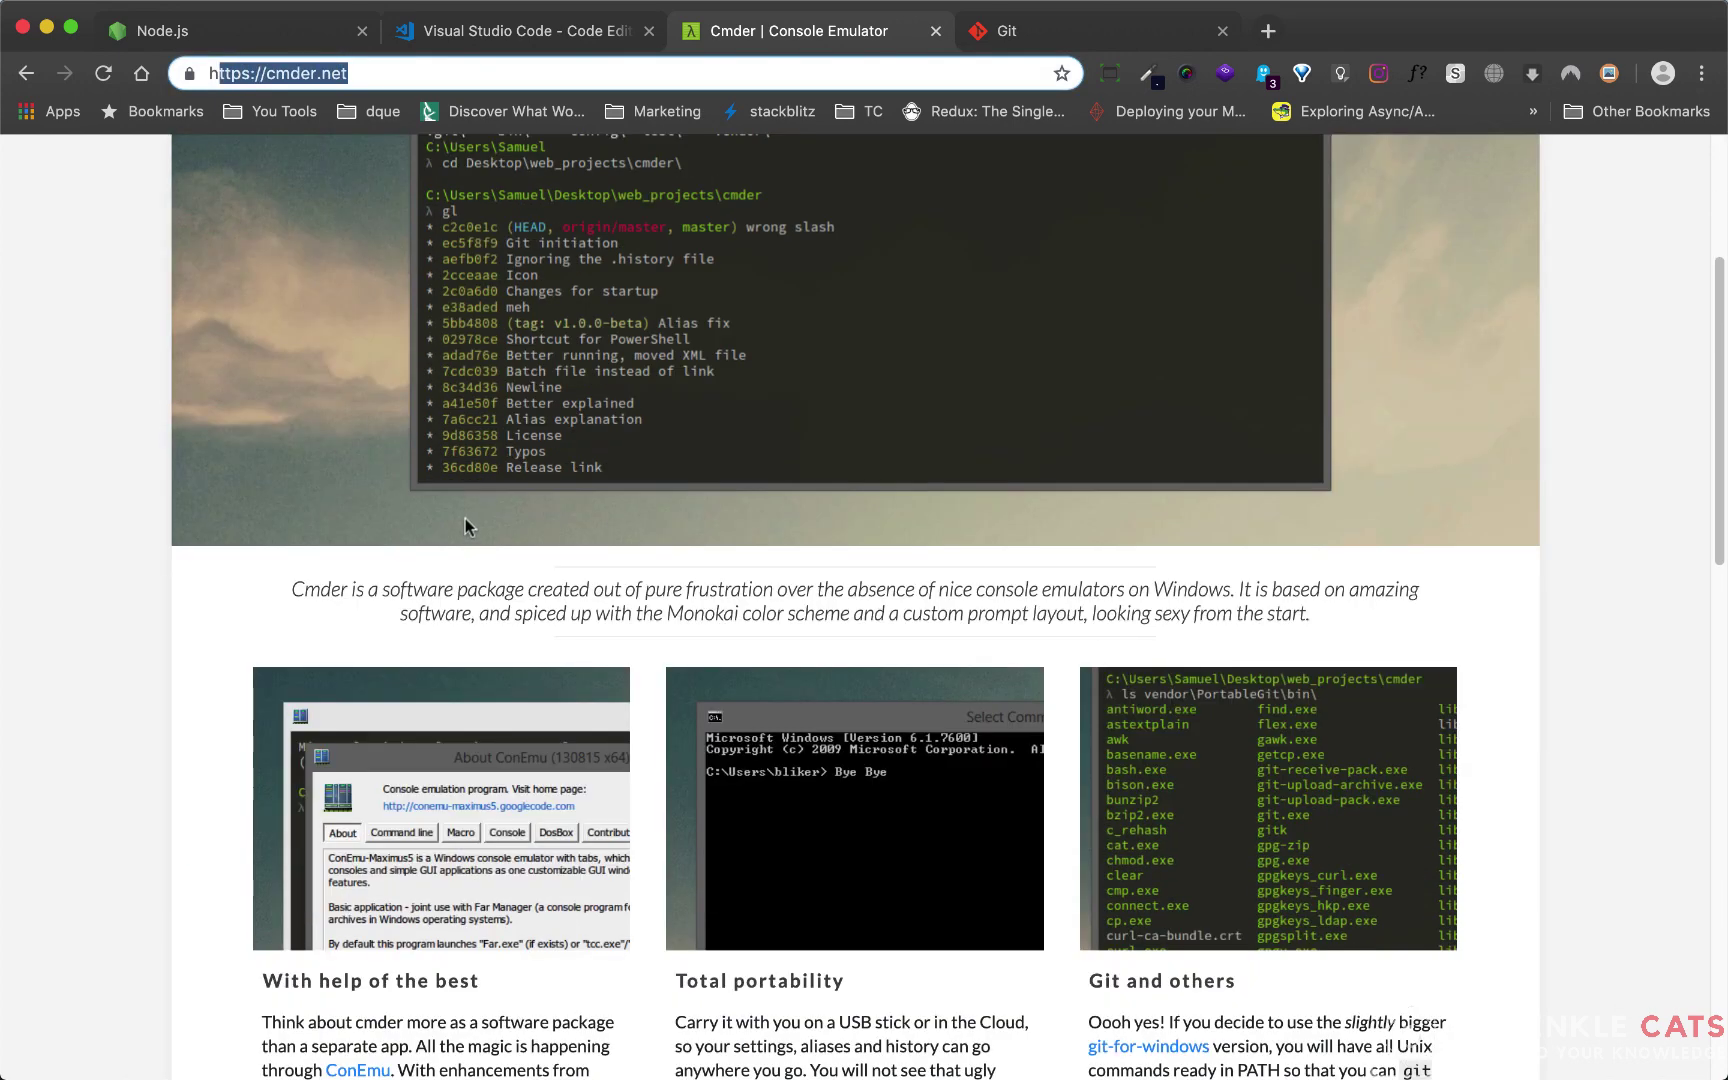
{"action": "scroll", "coordinate": [470, 530], "scroll_direction": "down", "scroll_amount": 12}
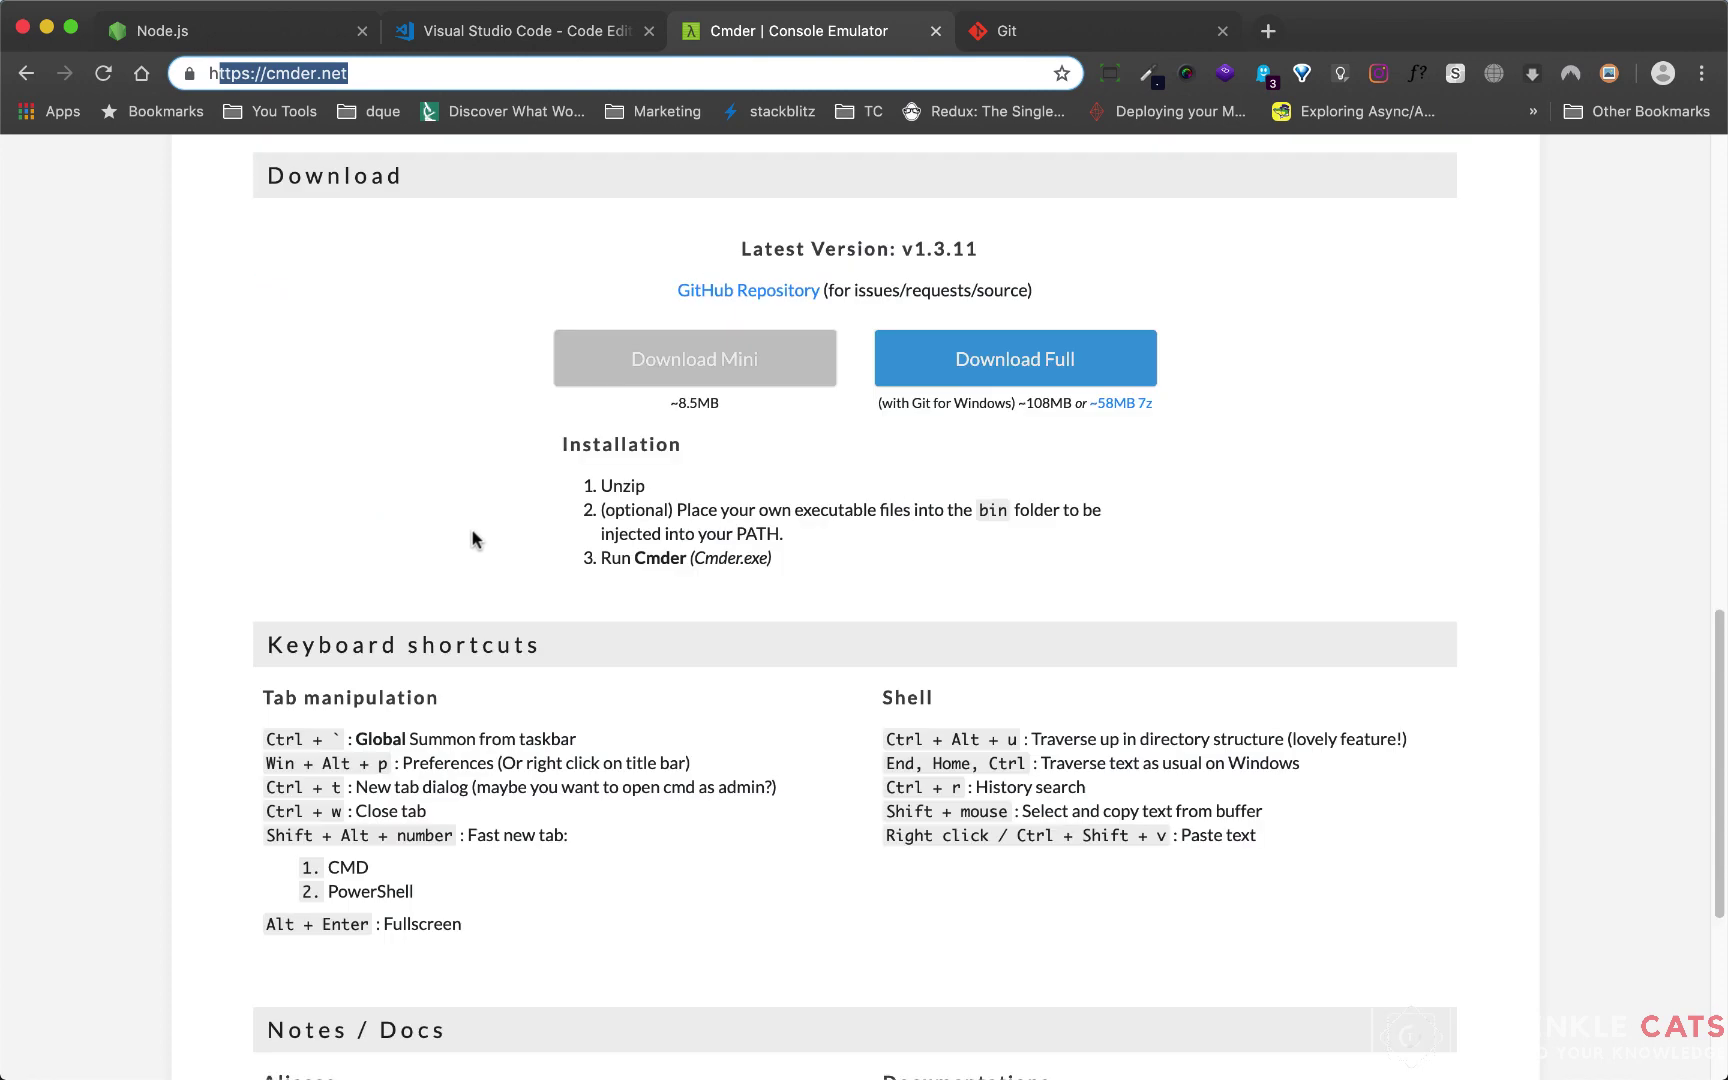
{"action": "scroll", "coordinate": [477, 531], "scroll_direction": "up", "scroll_amount": 12}
{"action": "left_click", "coordinate": [225, 351]}
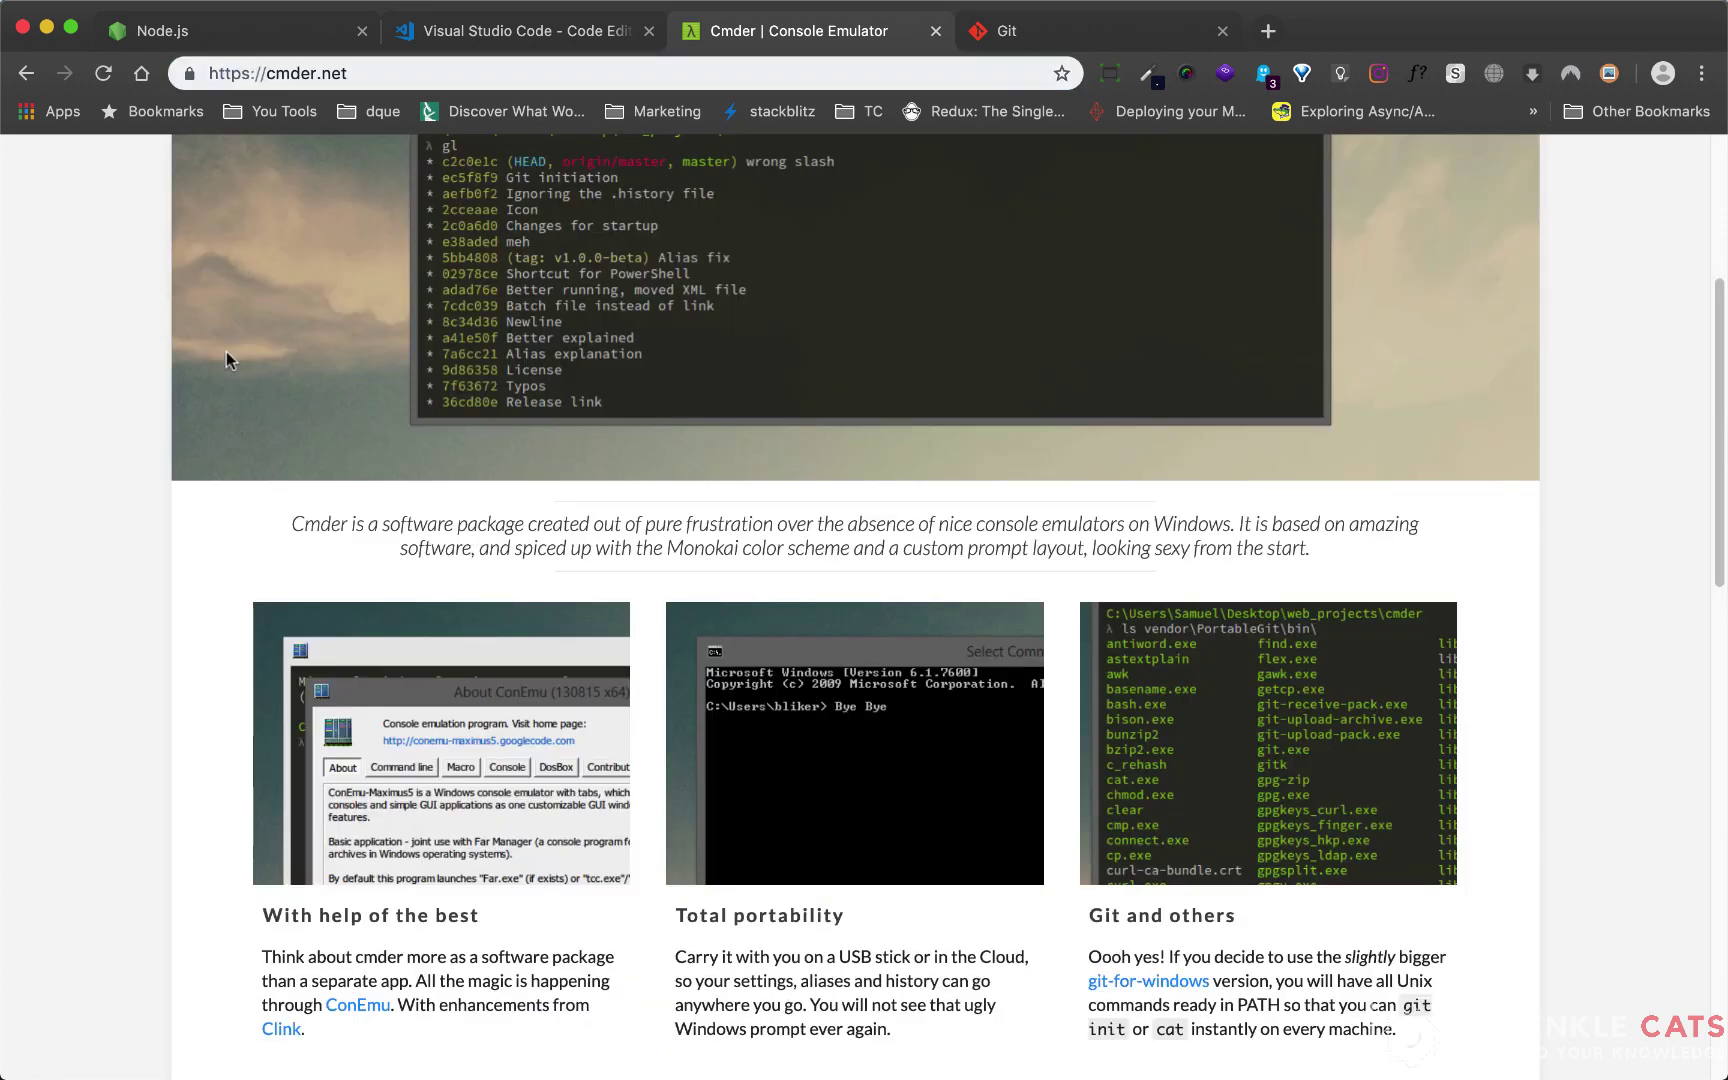
{"action": "scroll", "coordinate": [495, 472], "scroll_direction": "up", "scroll_amount": 5}
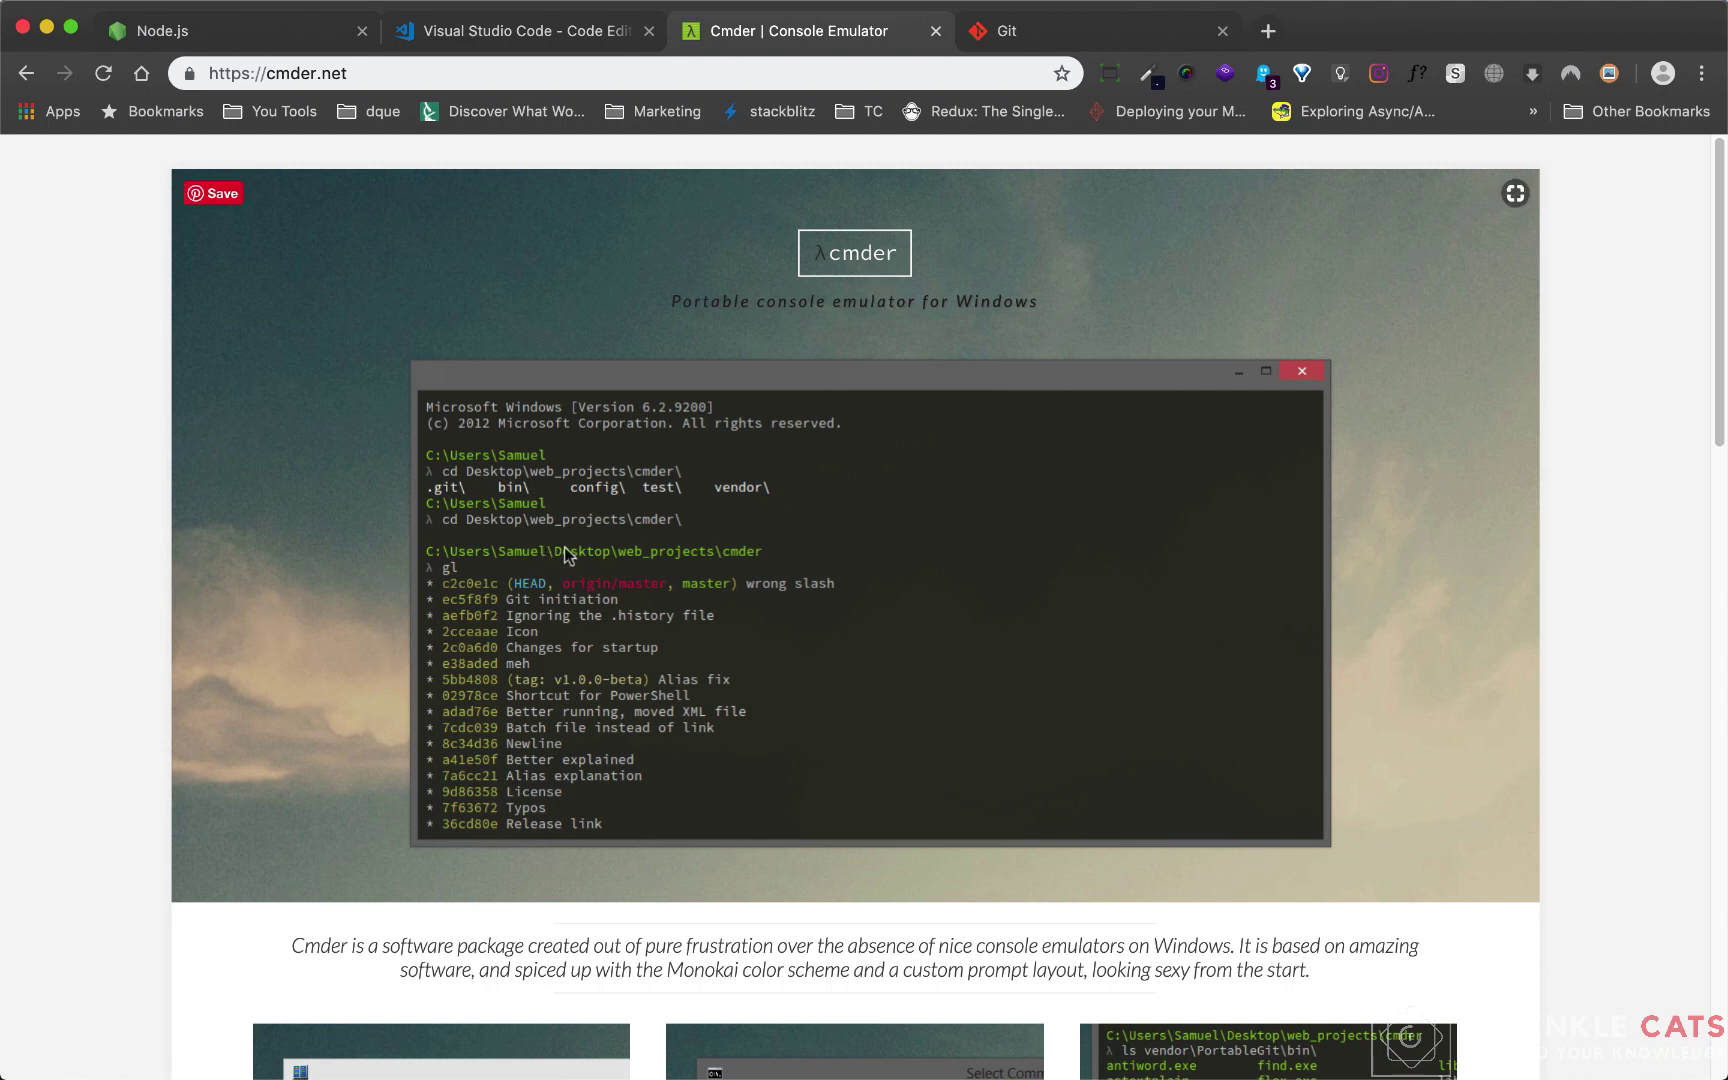
{"action": "scroll", "coordinate": [572, 558], "scroll_direction": "down", "scroll_amount": 3}
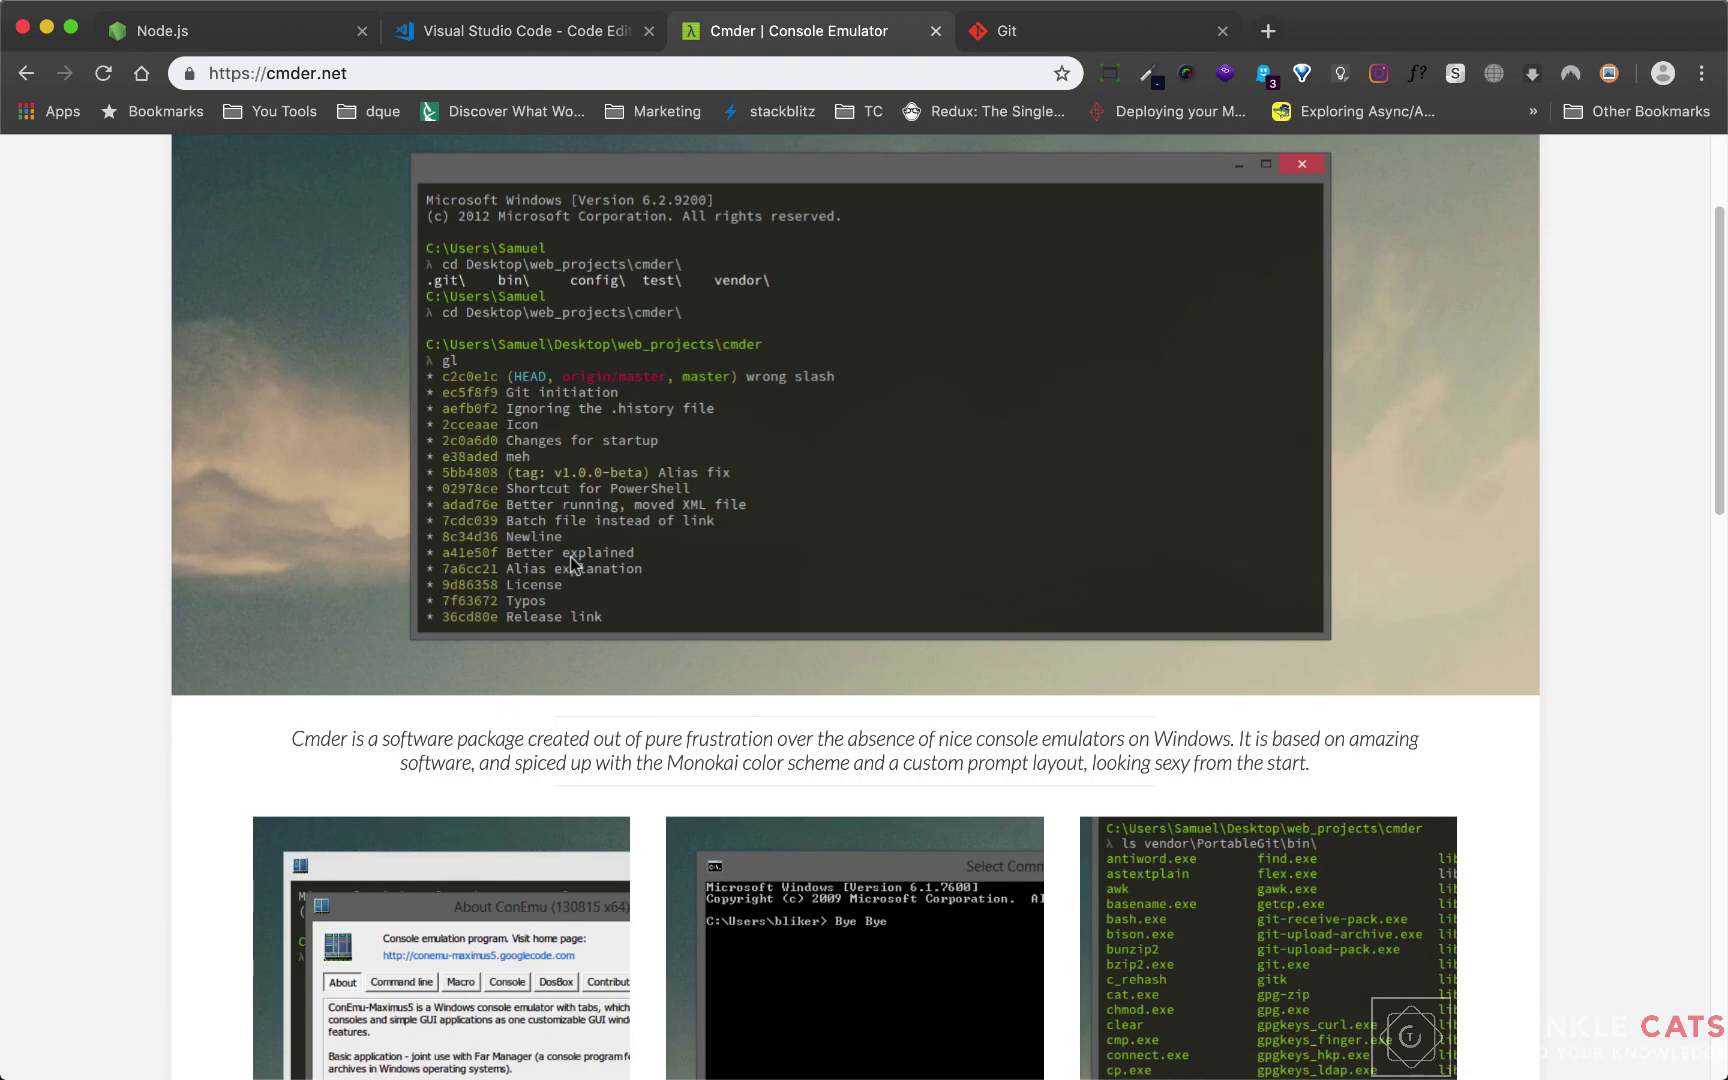
{"action": "scroll", "coordinate": [572, 560], "scroll_direction": "down", "scroll_amount": 3}
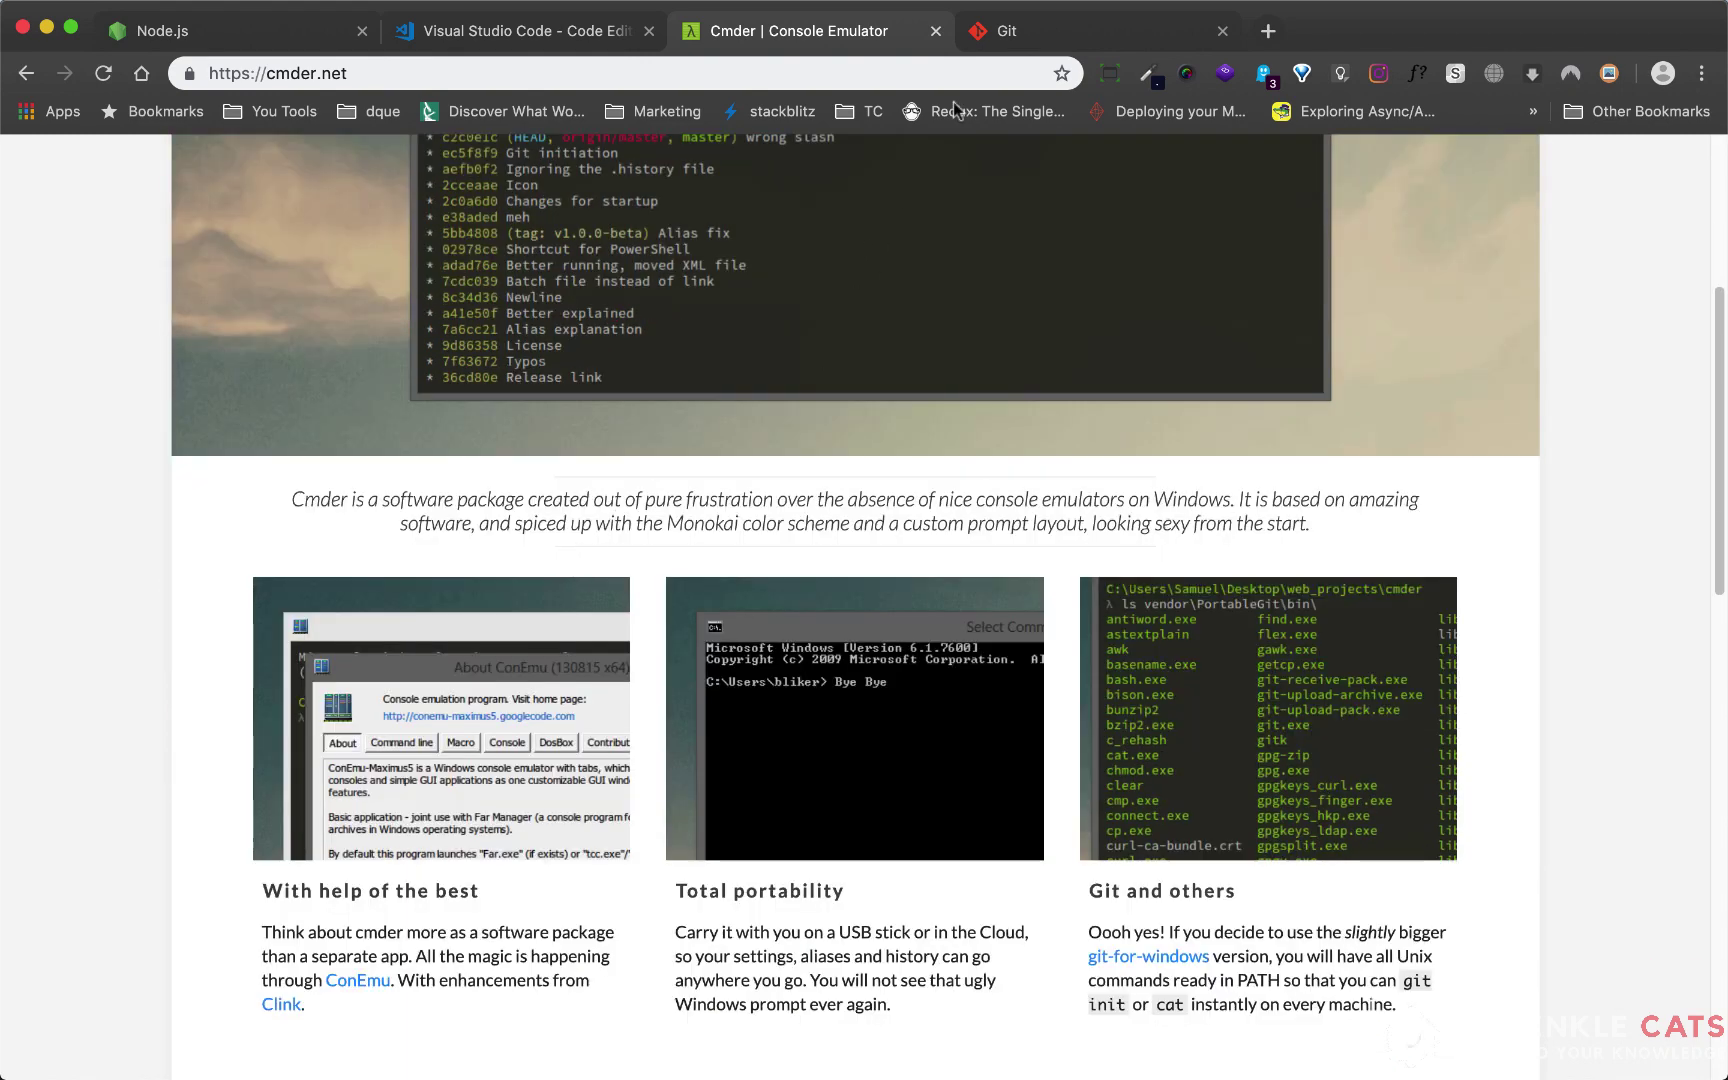
{"action": "left_click", "coordinate": [1028, 46]}
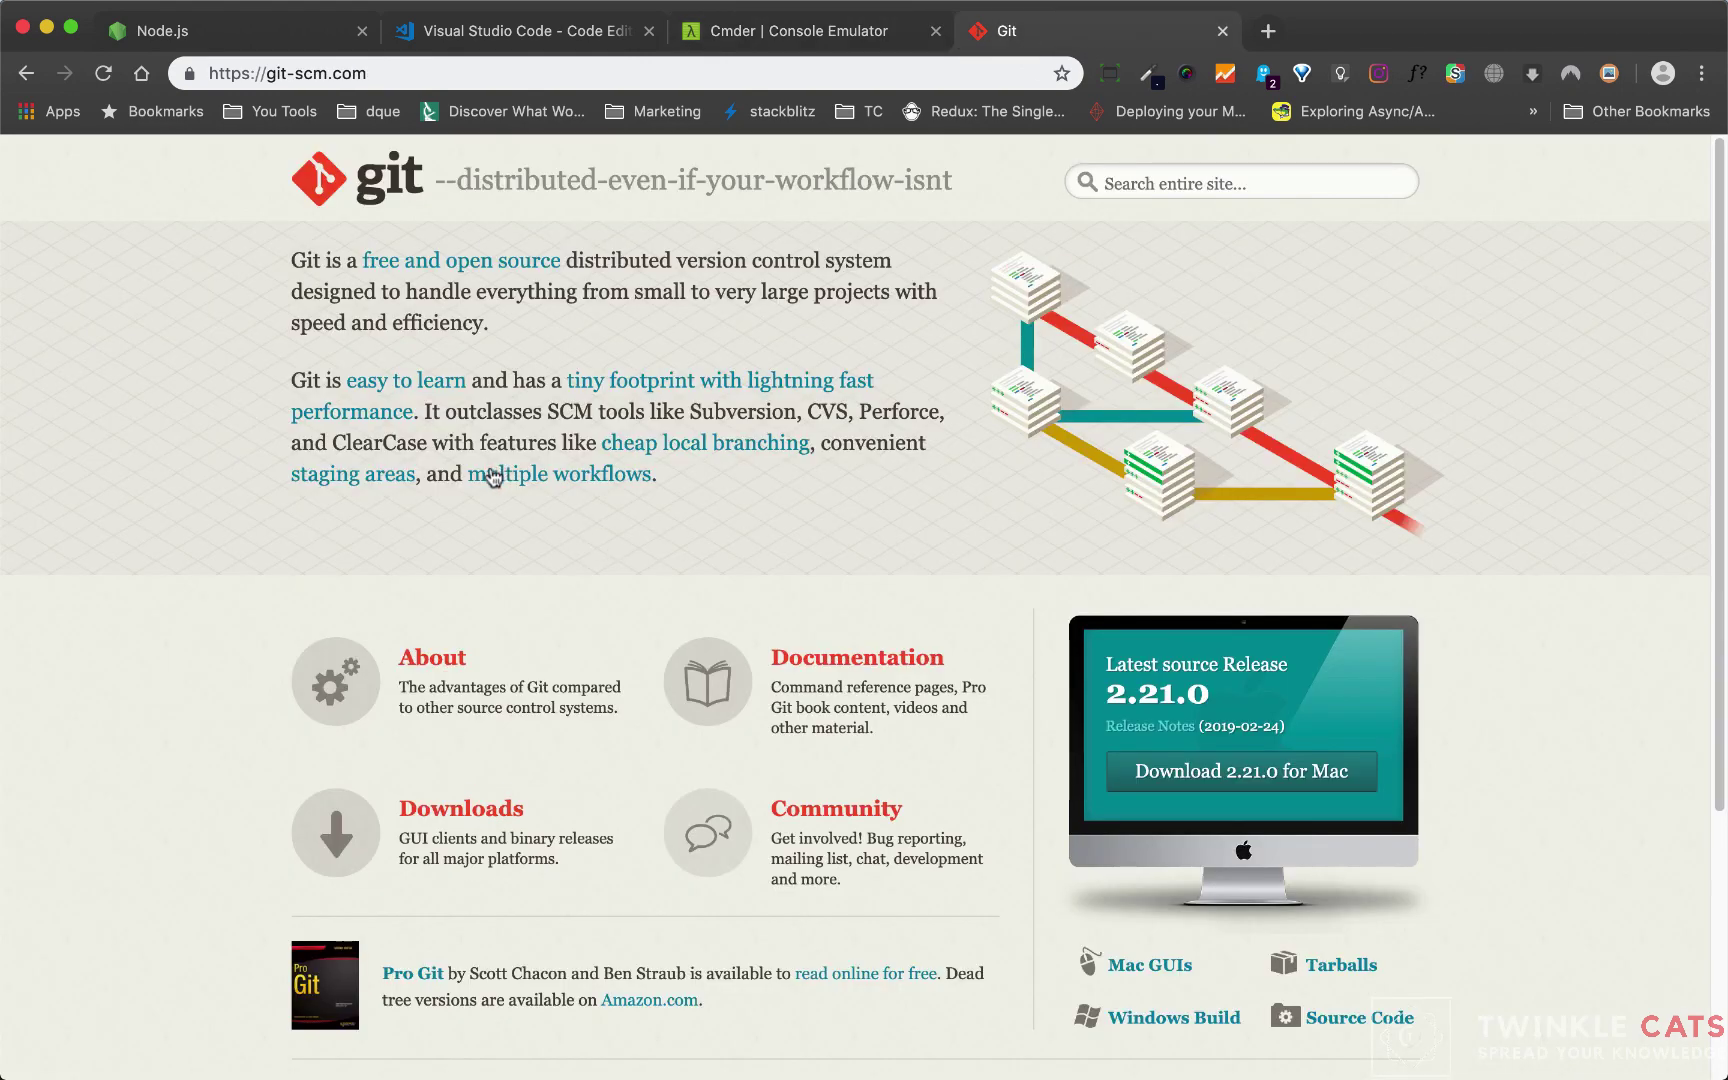
{"action": "scroll", "coordinate": [1240, 840], "scroll_direction": "down", "scroll_amount": 2}
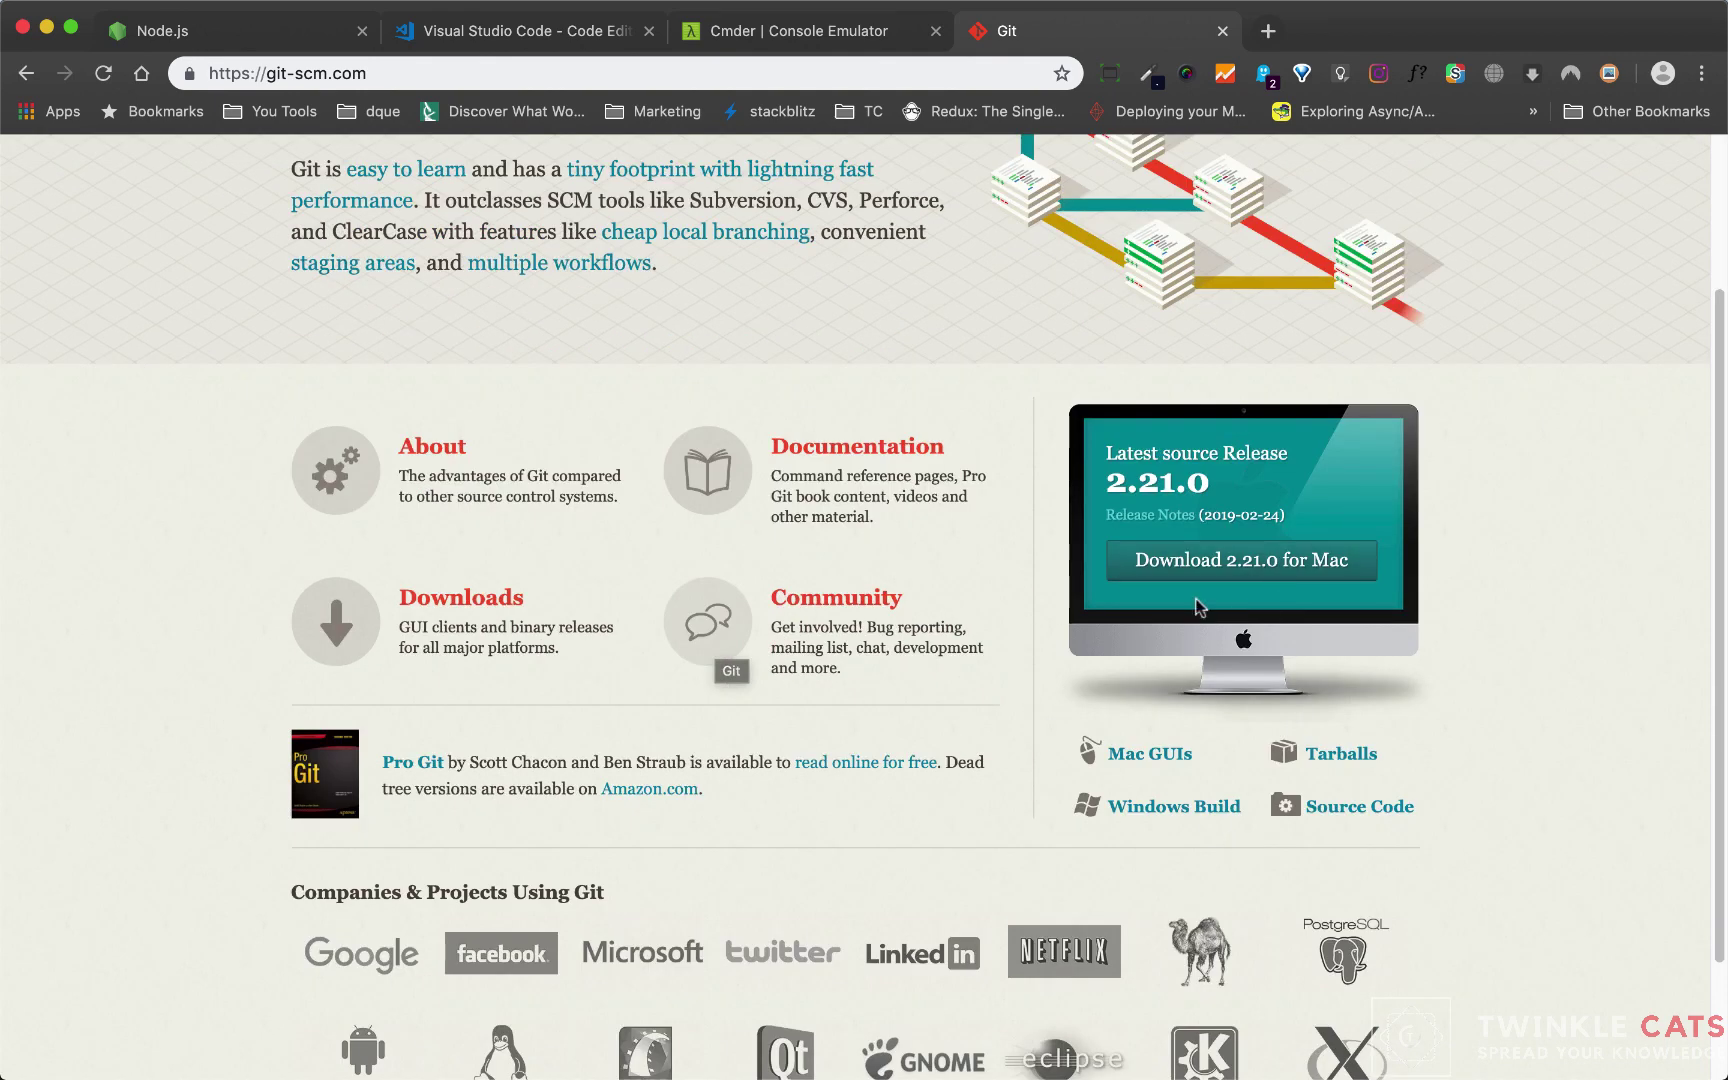
{"action": "scroll", "coordinate": [560, 450], "scroll_direction": "up", "scroll_amount": 2}
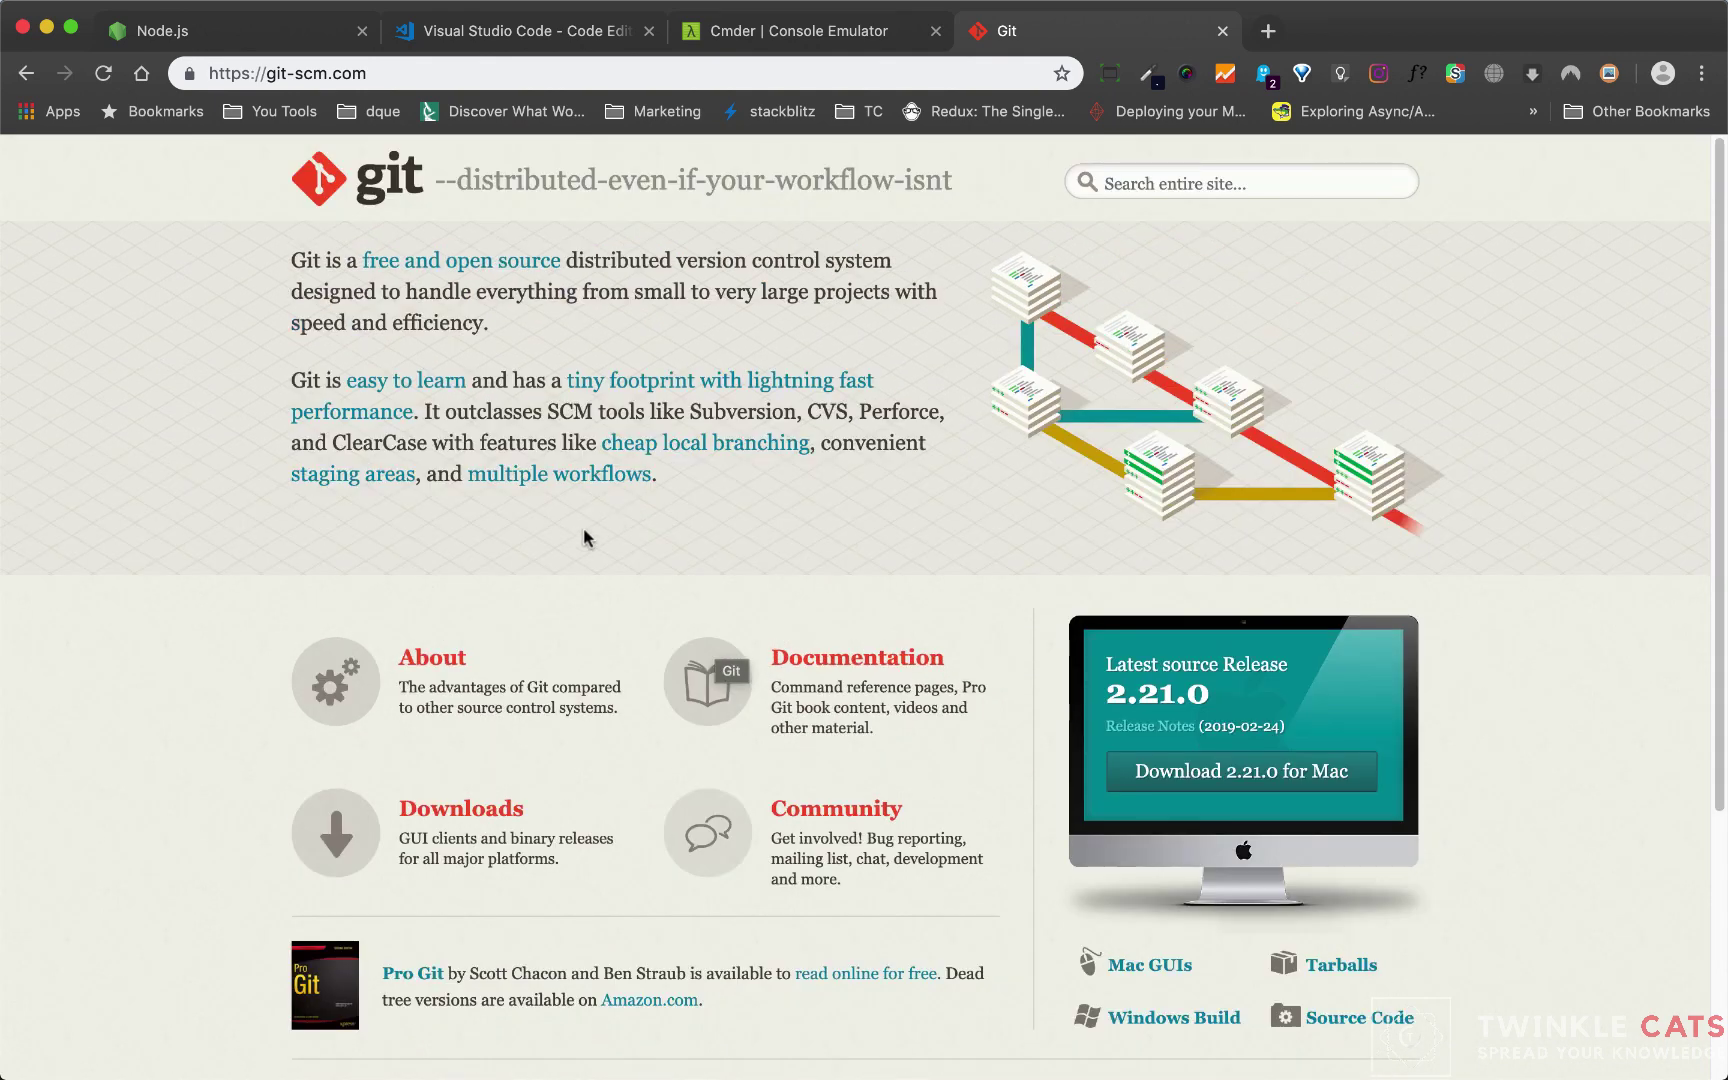
{"action": "scroll", "coordinate": [585, 538], "scroll_direction": "down", "scroll_amount": 2}
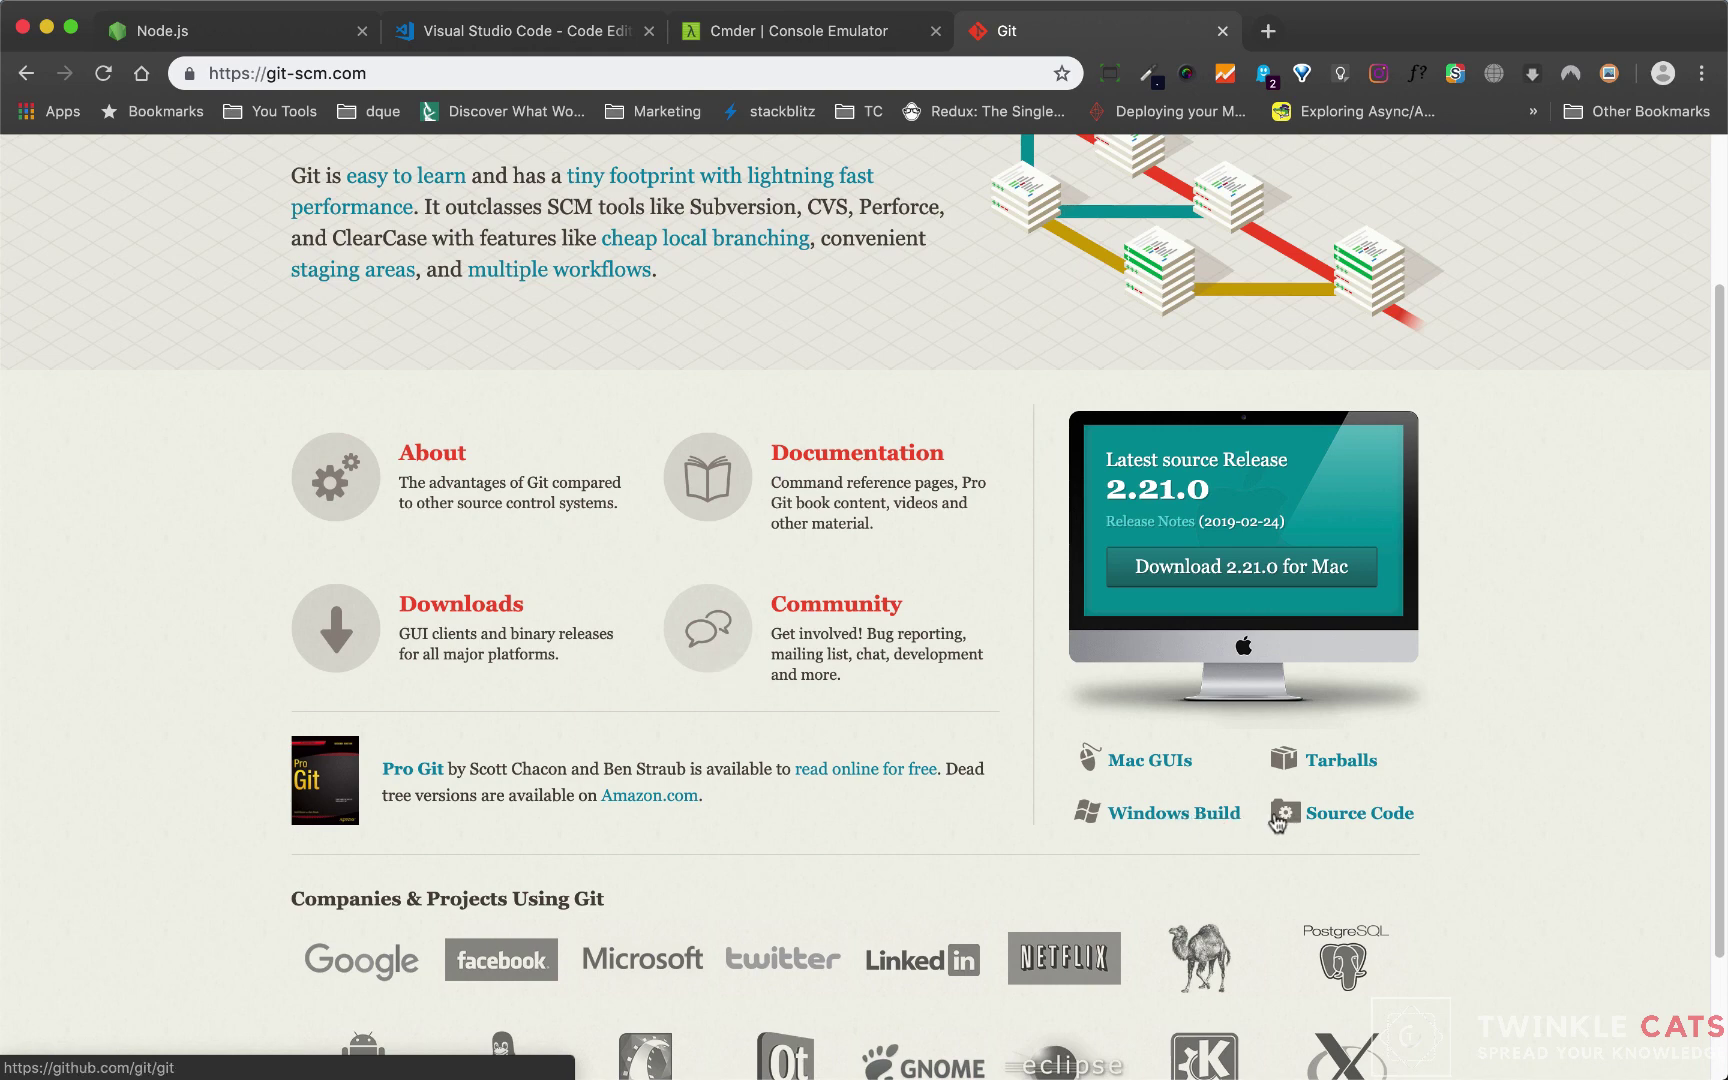
{"action": "scroll", "coordinate": [1534, 812], "scroll_direction": "up", "scroll_amount": 3}
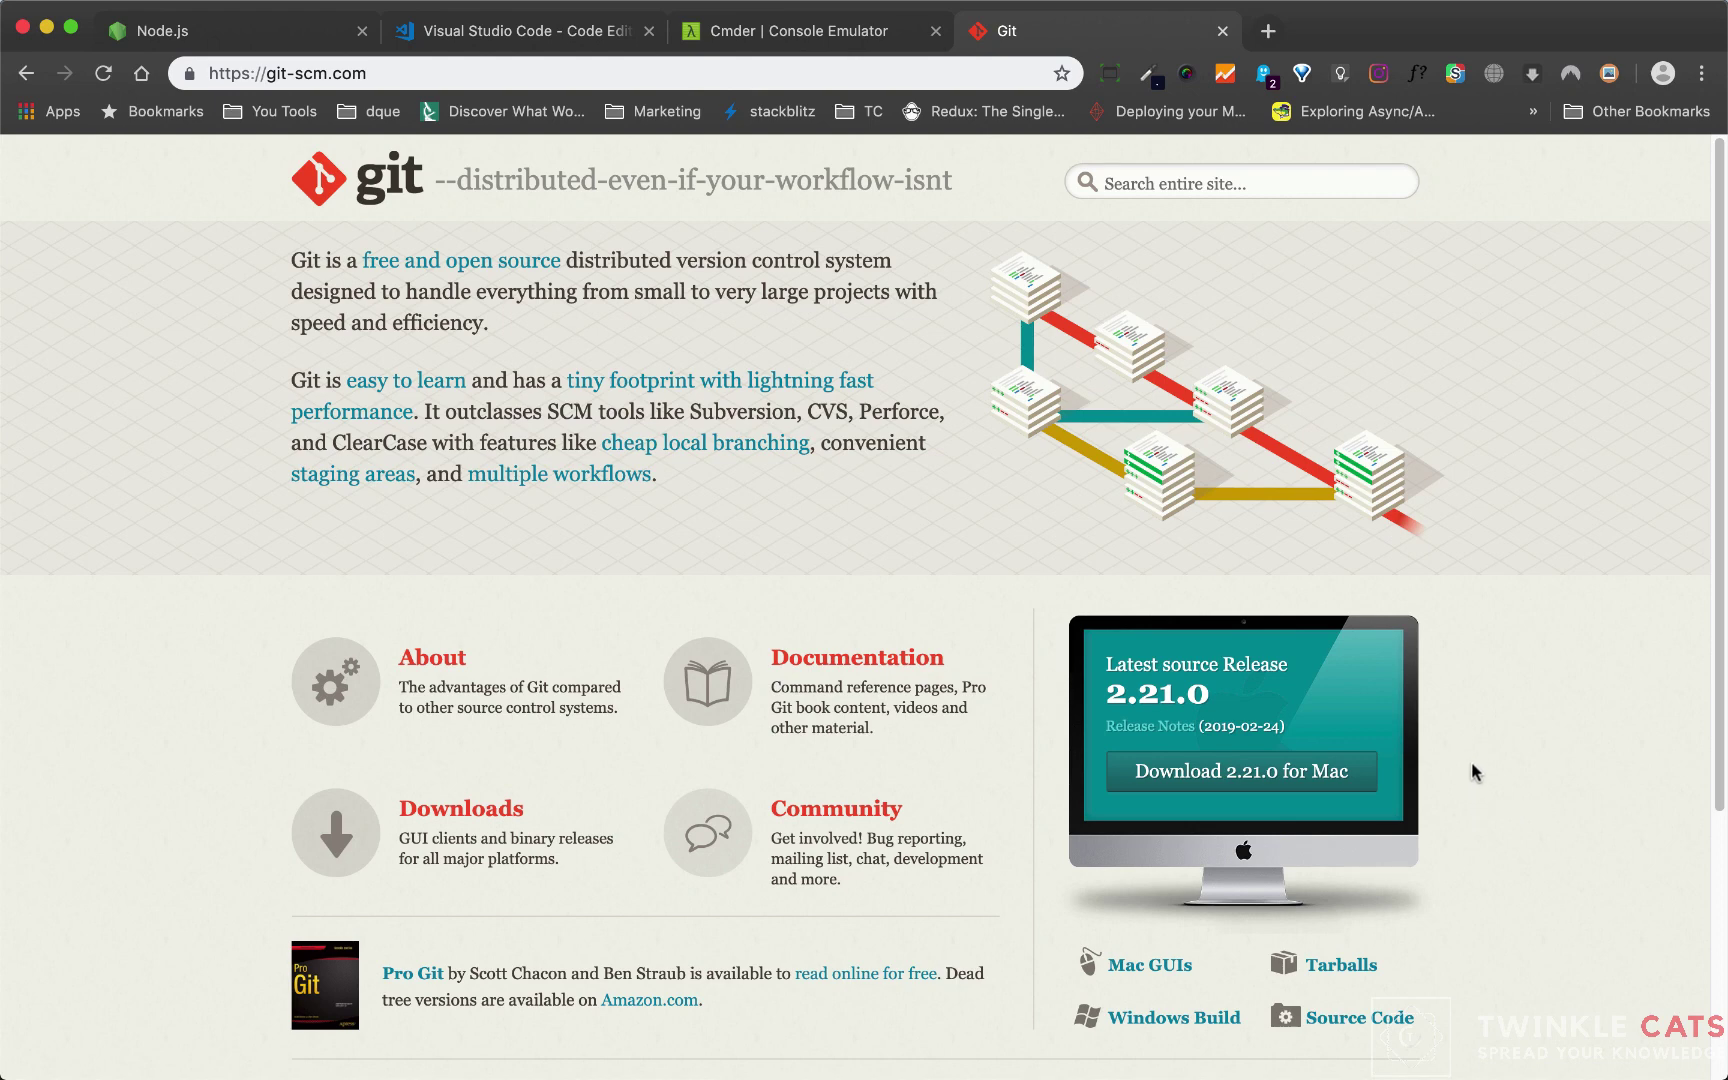
Step: Bring the Node.js tab forward and launch iTerm through Alfred
{"action": "key", "text": "ctrl+Tab"}
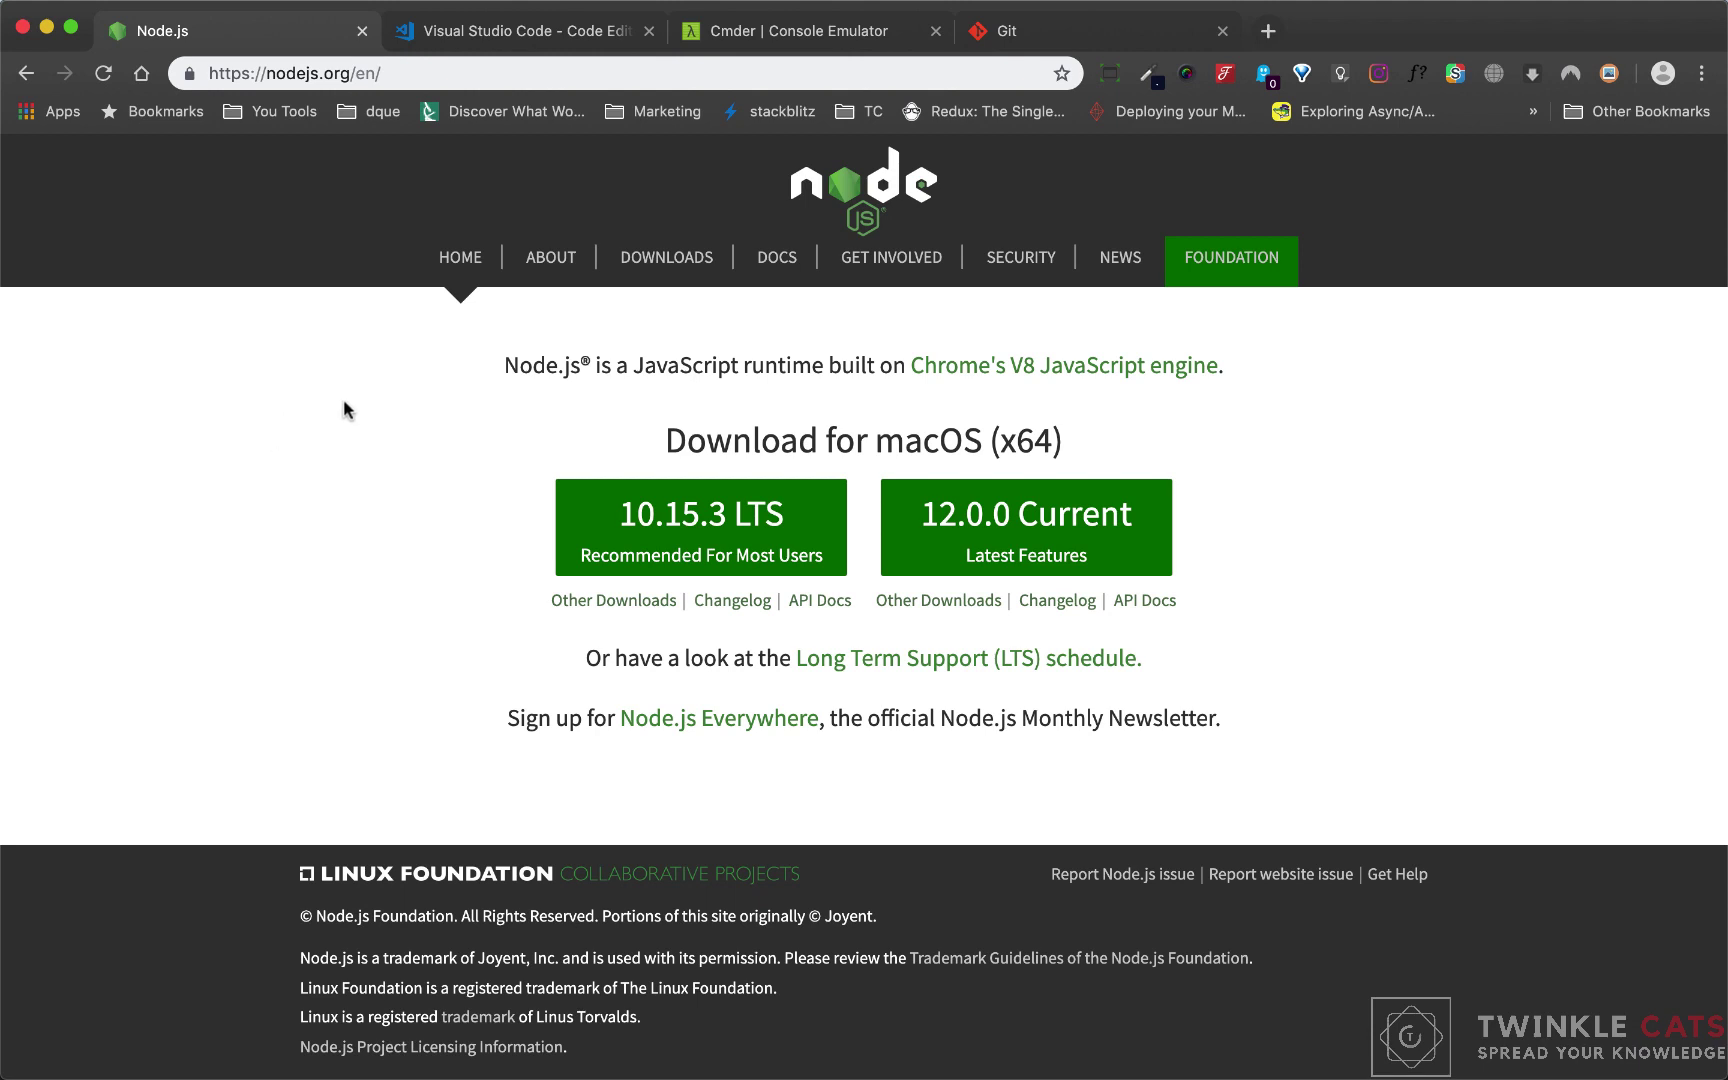
{"action": "key", "text": "alt+space"}
{"action": "type", "text": "ite"}
{"action": "key", "text": "Return"}
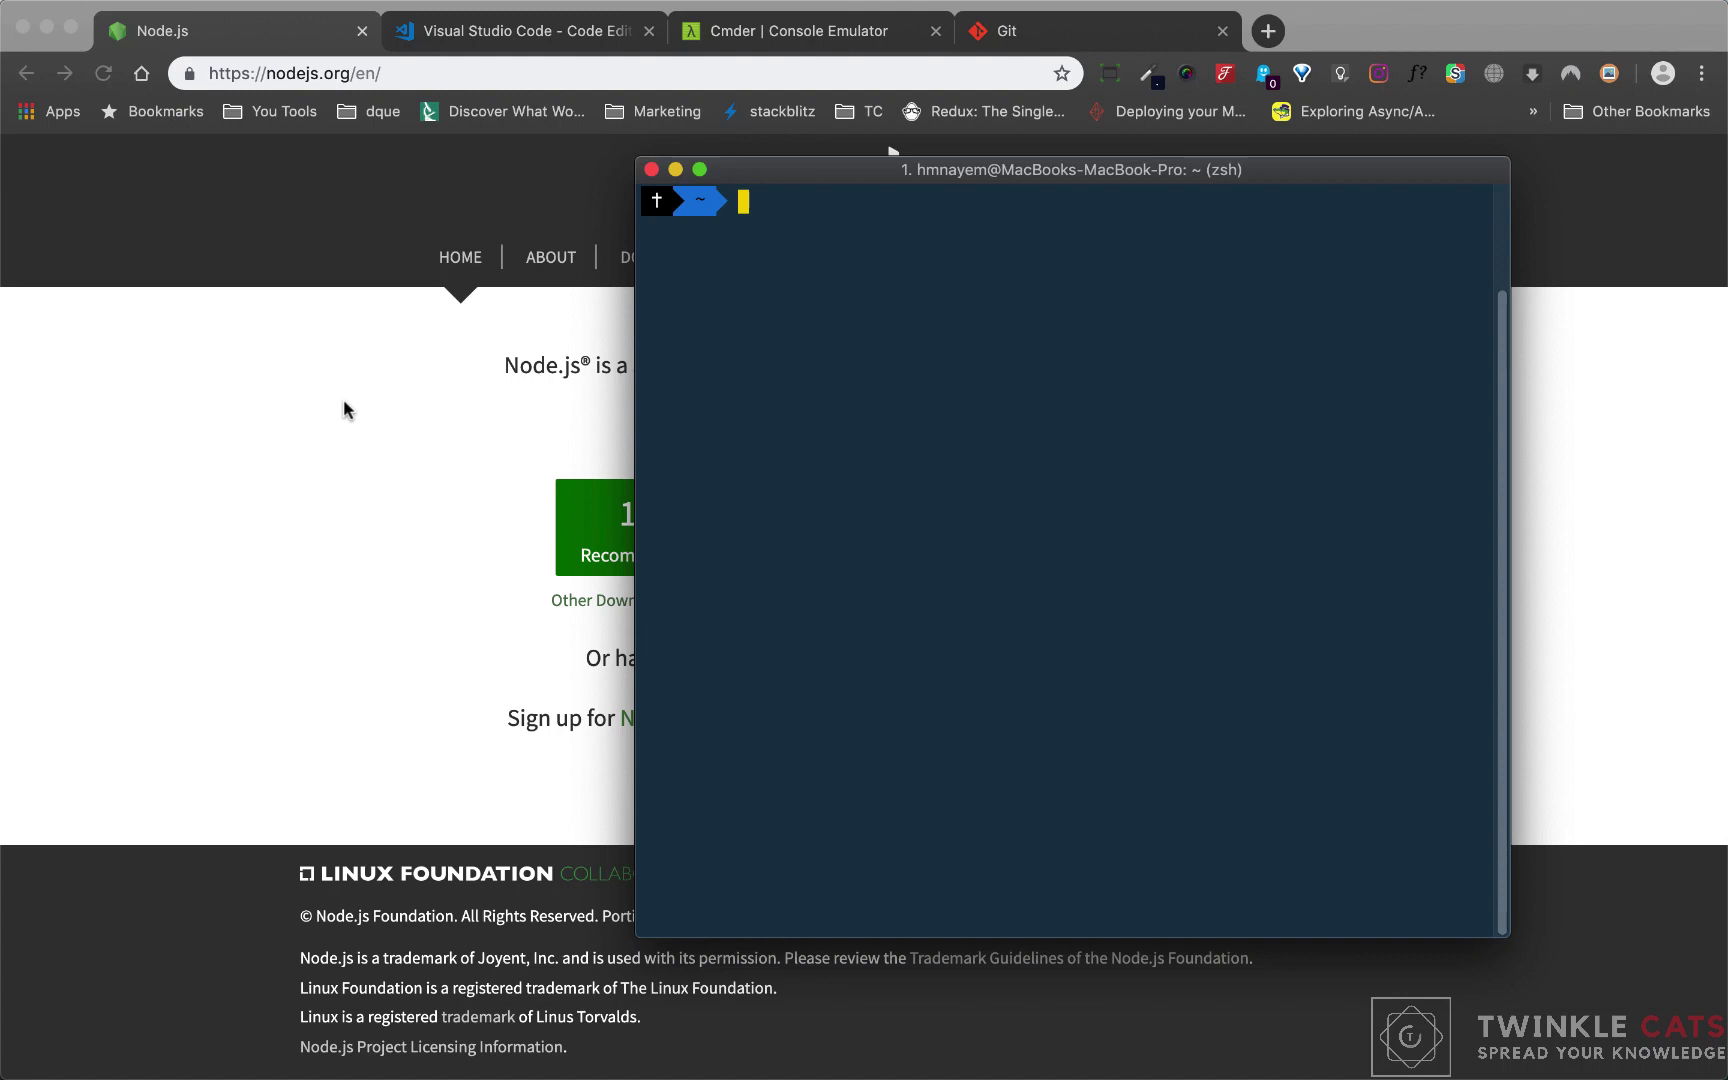
Step: Check versions with node -v (v11.3.0) and npm -v (6.4.1), then start the Node REPL
{"action": "type", "text": "node -v"}
{"action": "key", "text": "Return"}
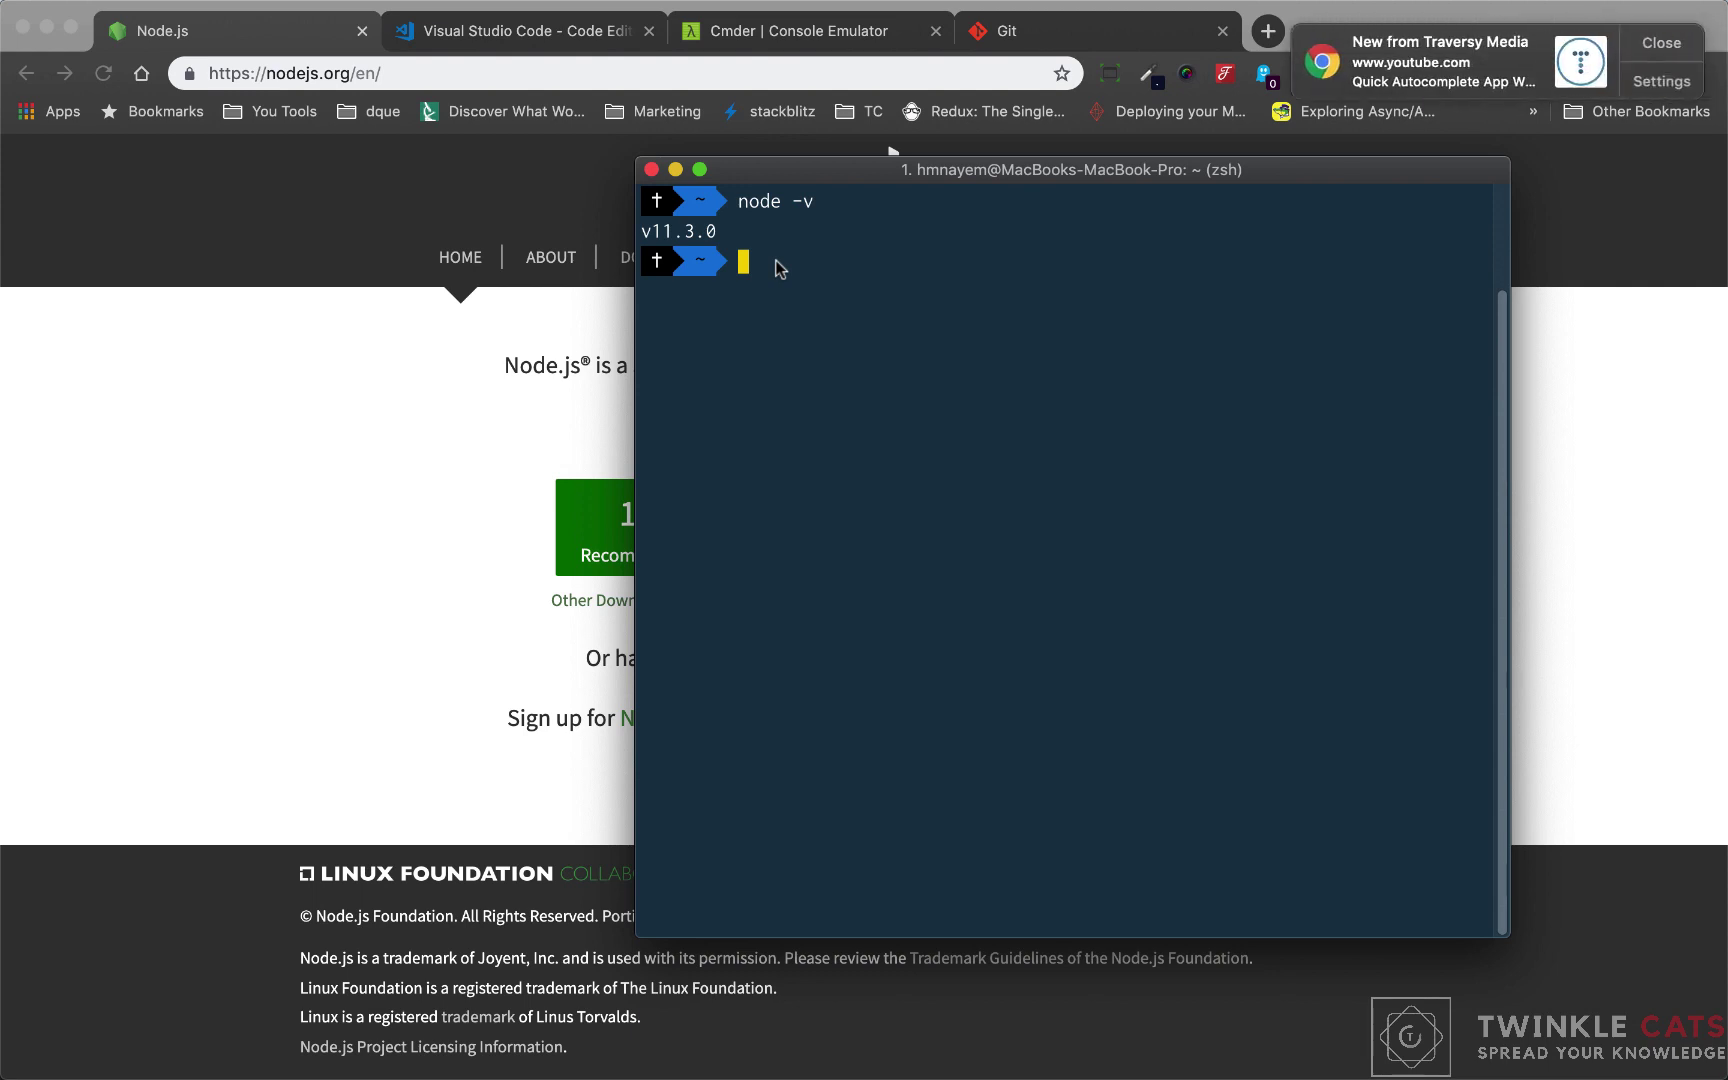
{"action": "left_click", "coordinate": [1661, 43]}
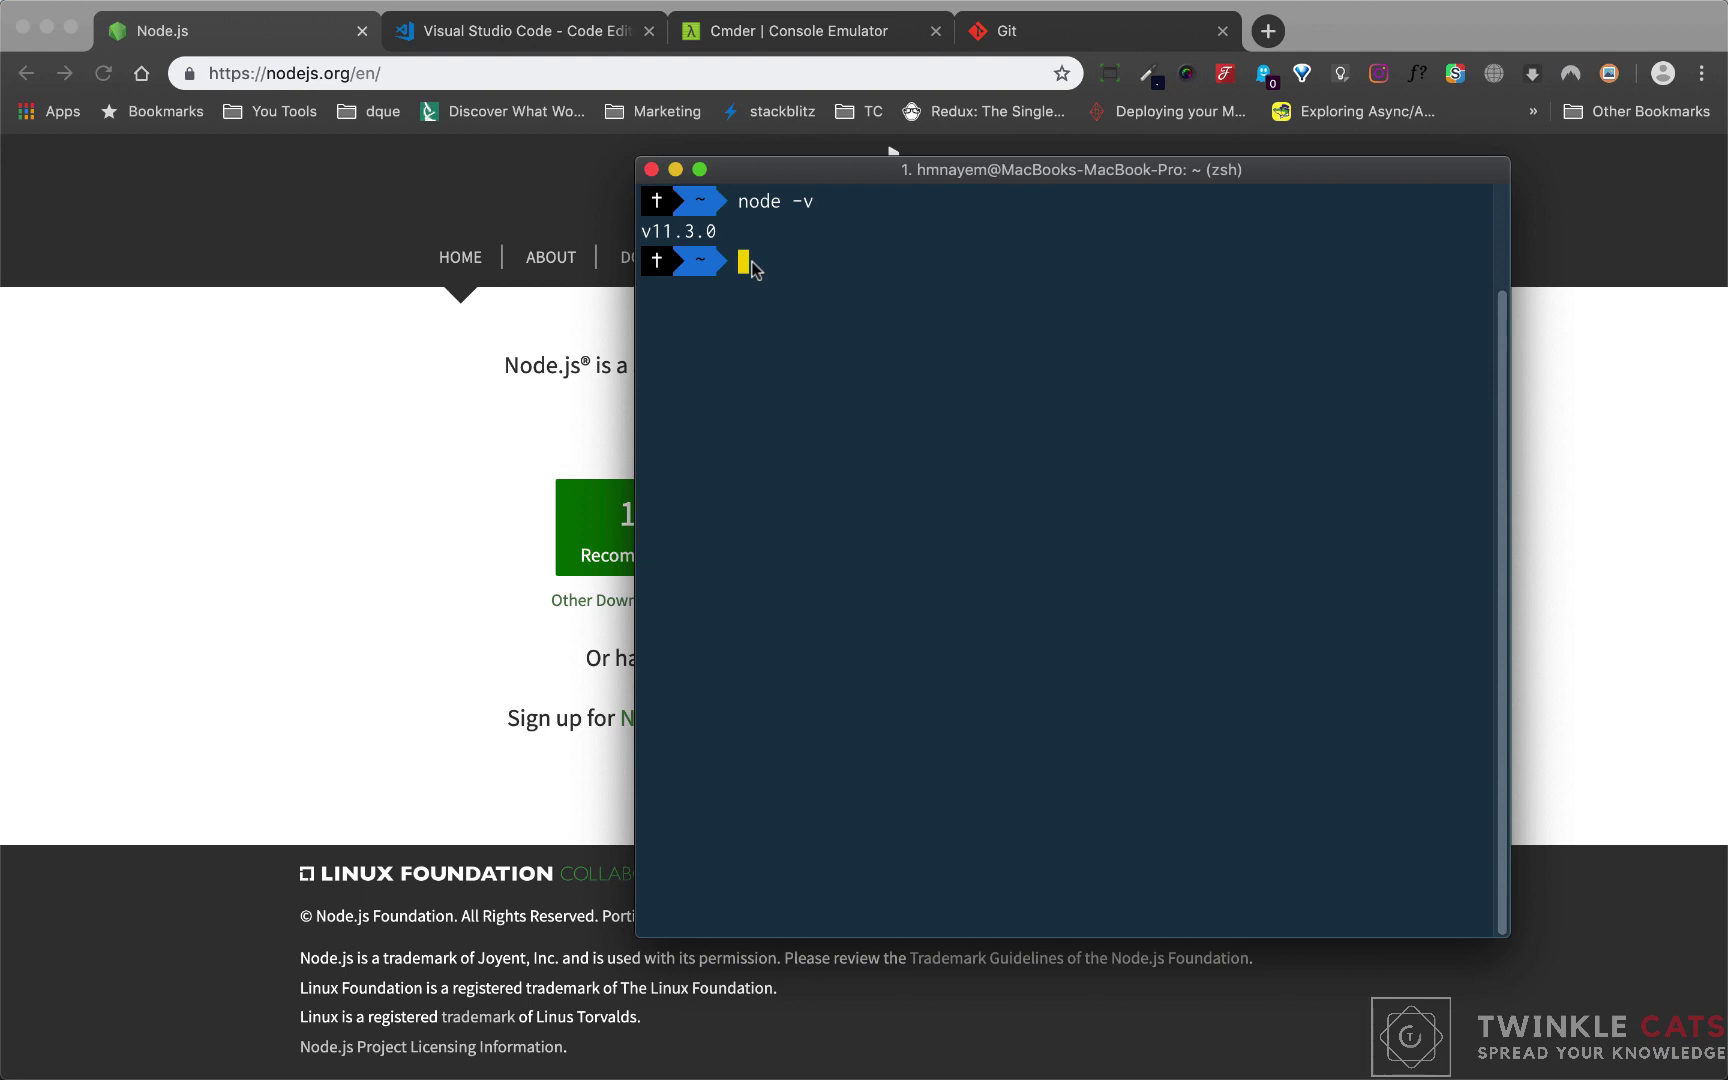
{"action": "type", "text": "npm -v"}
{"action": "key", "text": "Return"}
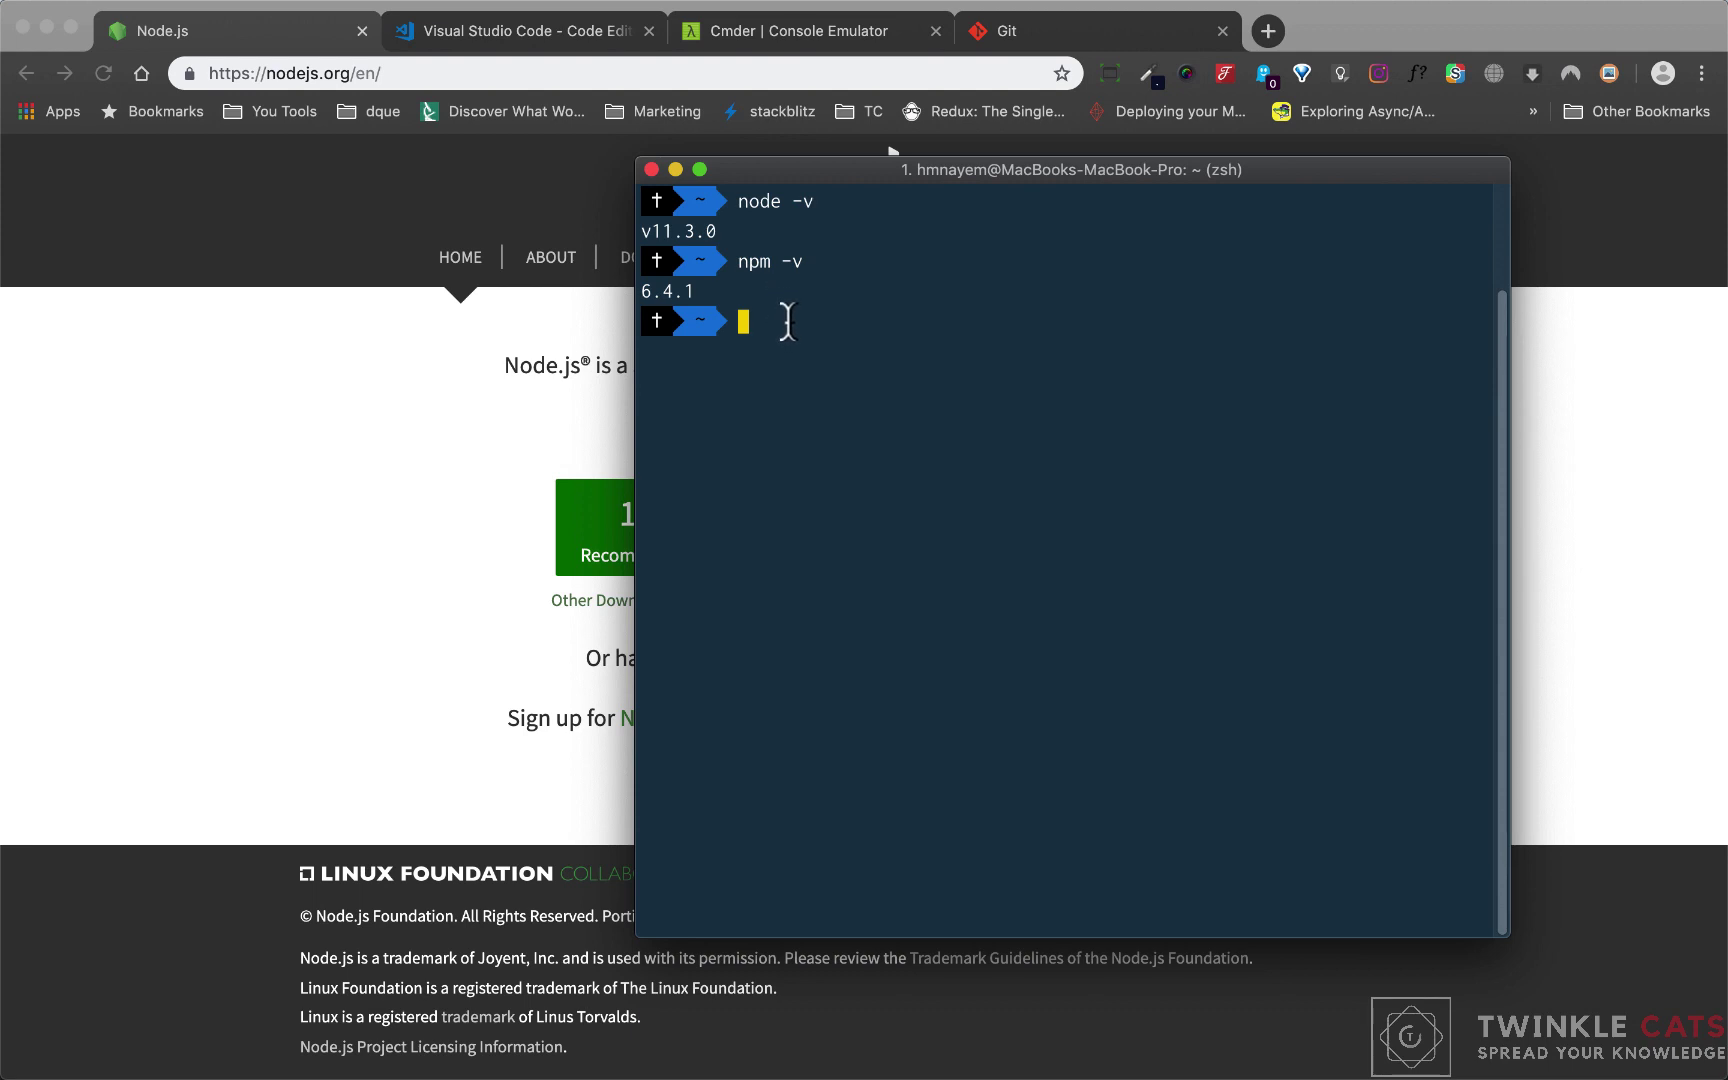
{"action": "type", "text": "node"}
{"action": "key", "text": "Return"}
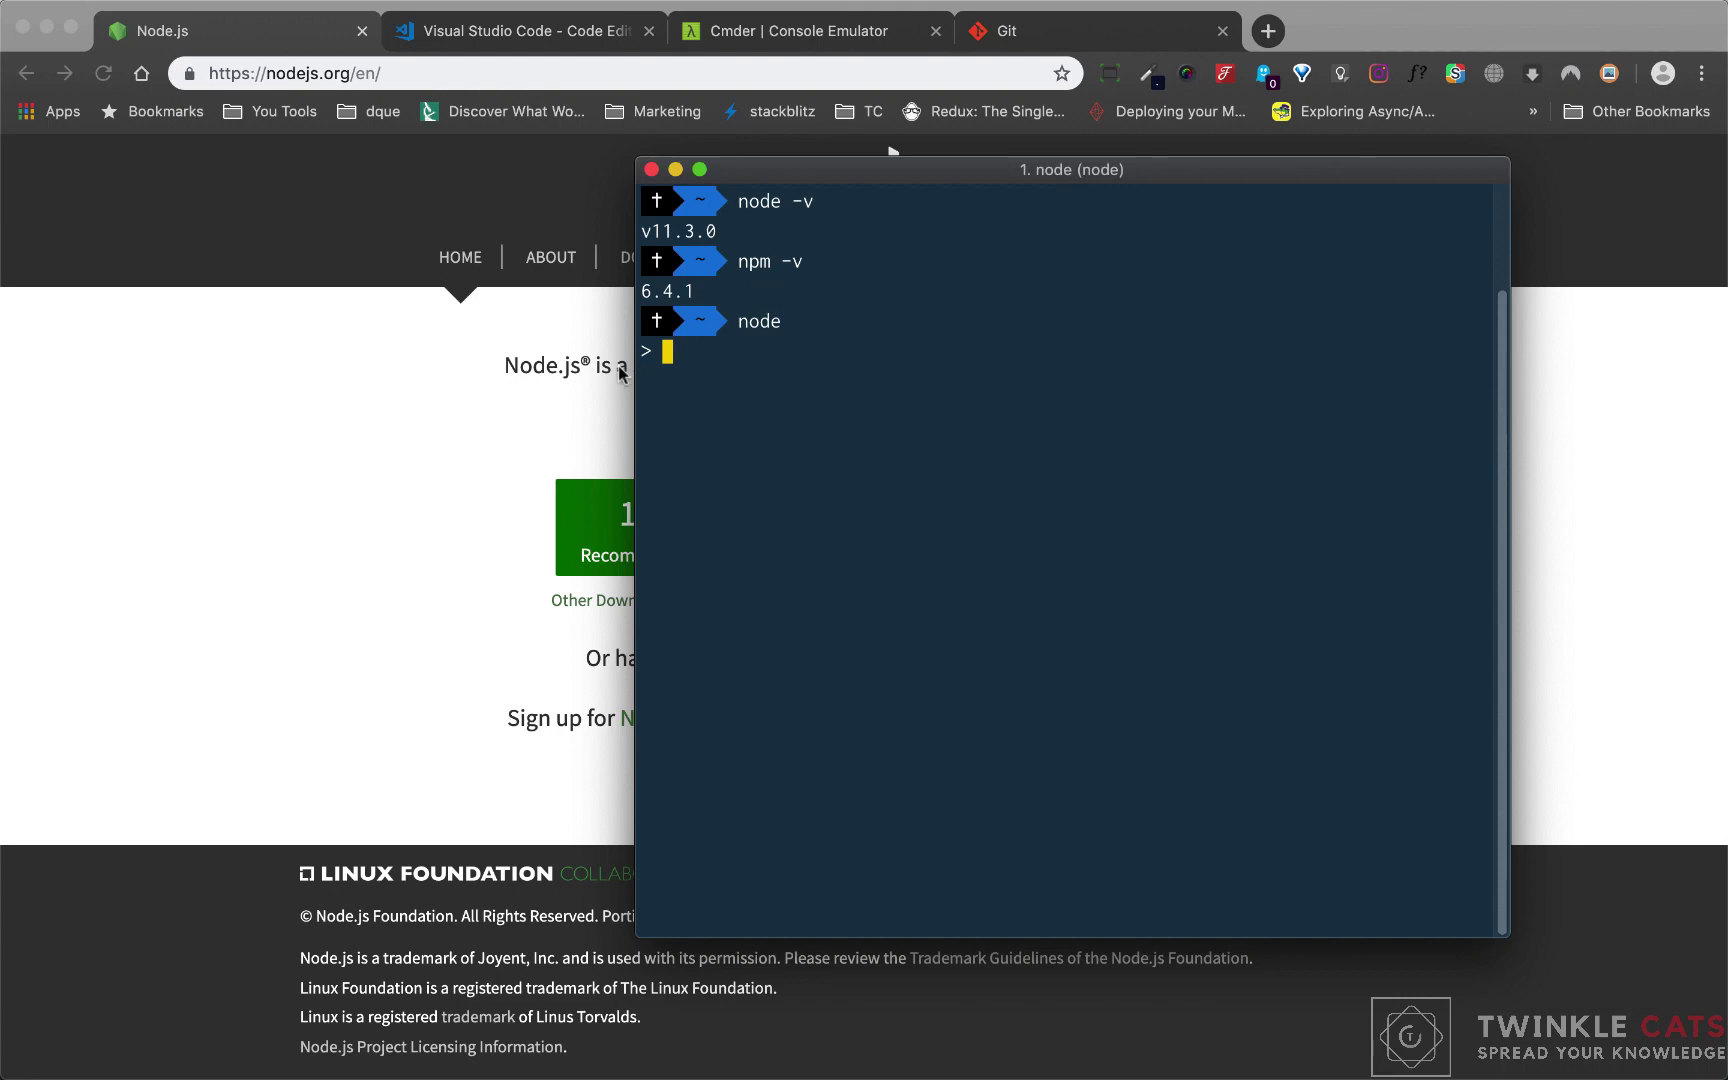
Step: Run console.log('Hi') in the Node REPL so it prints Hi
{"action": "left_click_drag", "start_coordinate": [832, 170], "coordinate": [819, 163]}
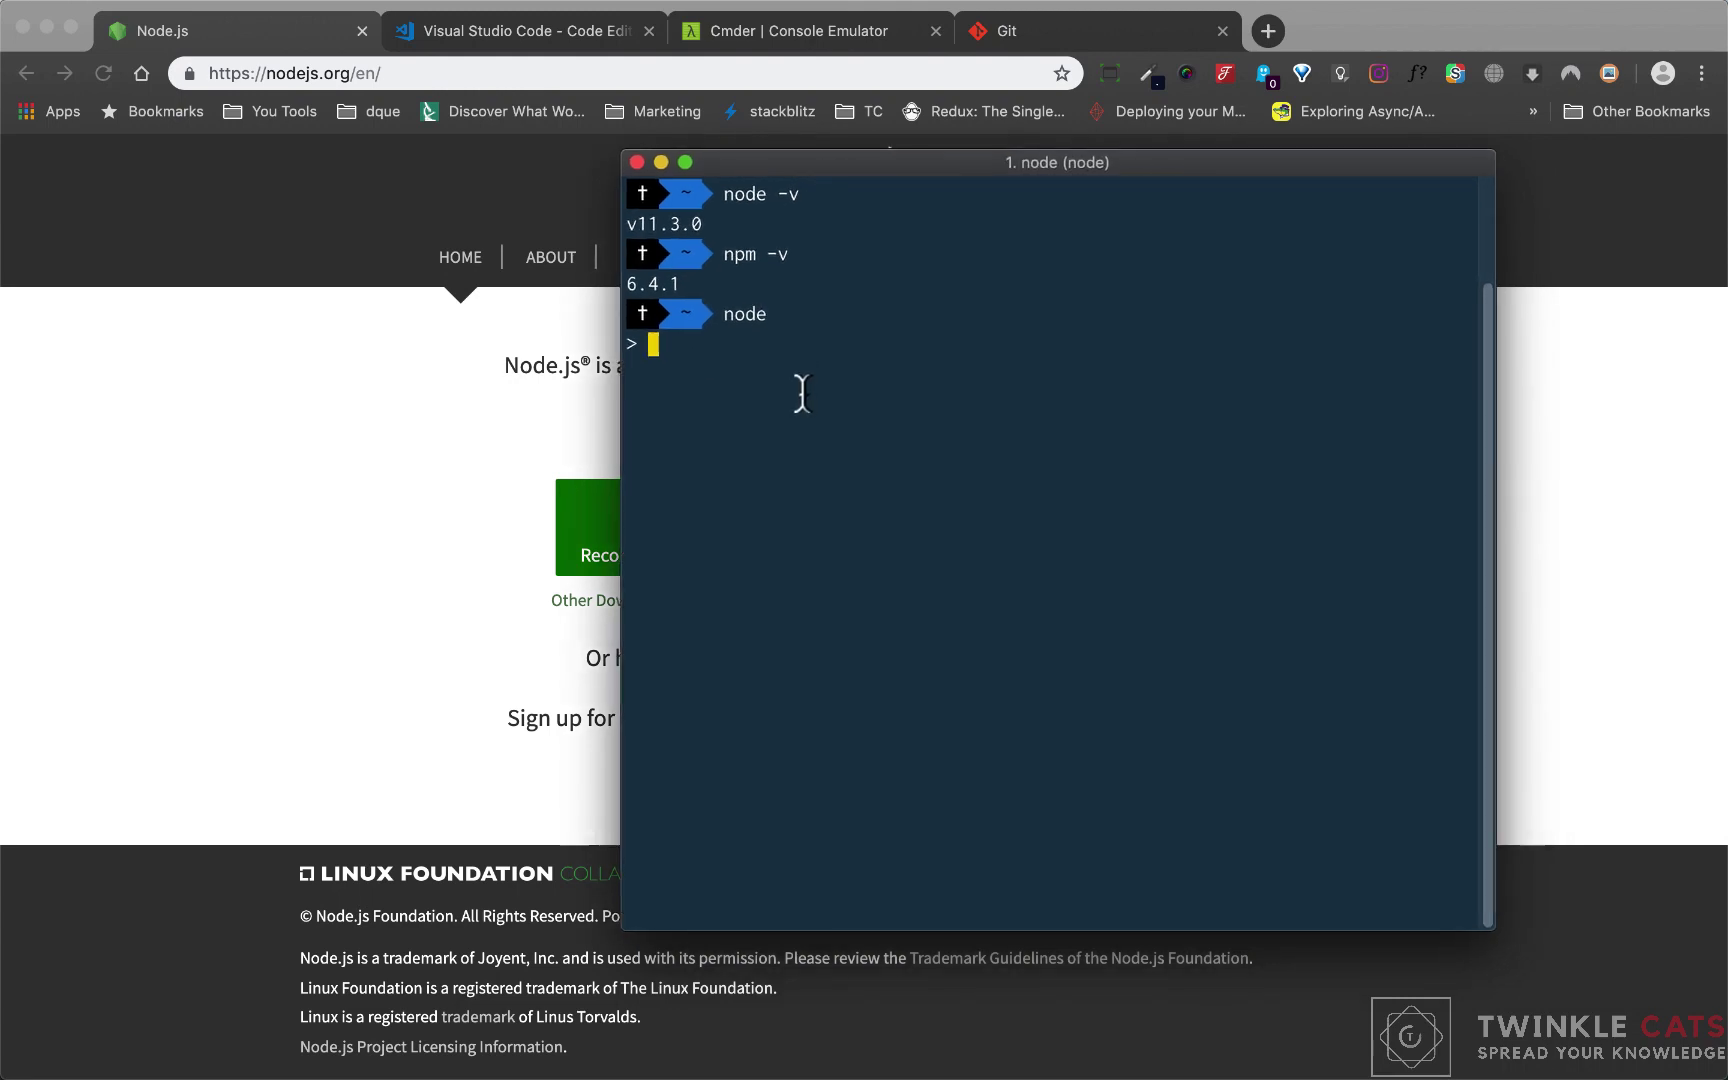
{"action": "type", "text": "console.log('Hi"}
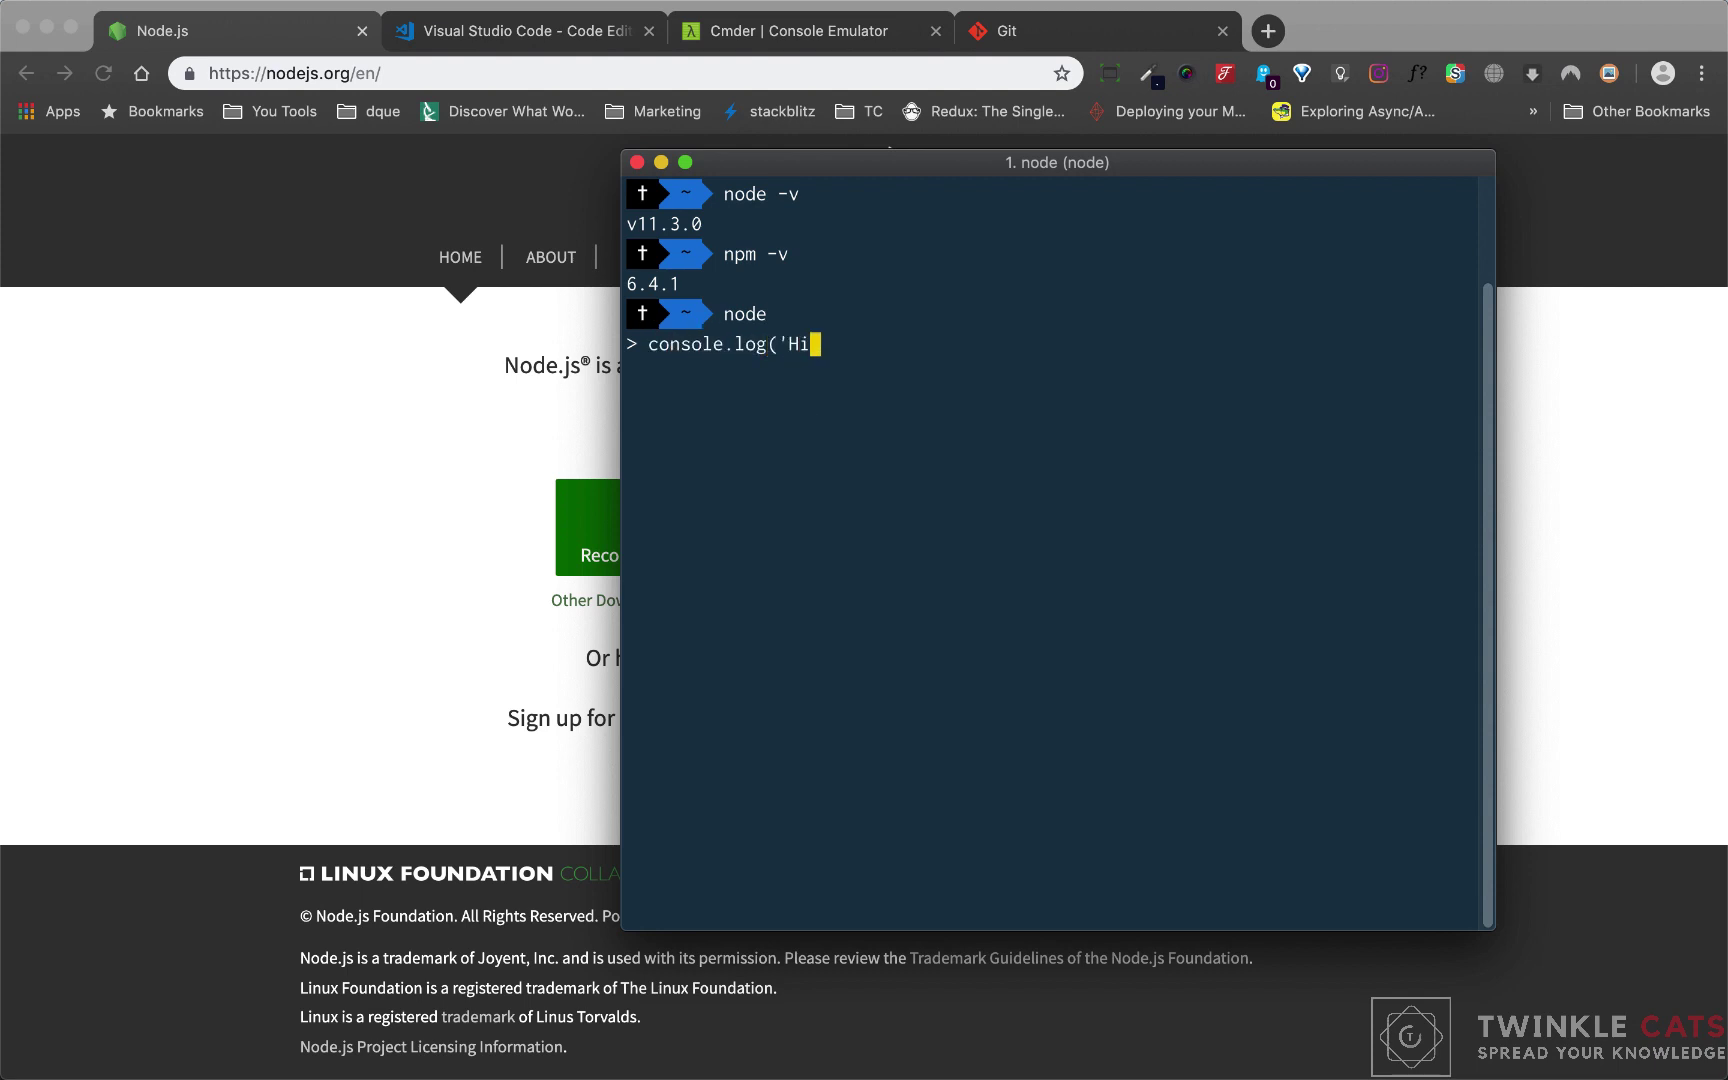
{"action": "type", "text": "')"}
{"action": "key", "text": "Return"}
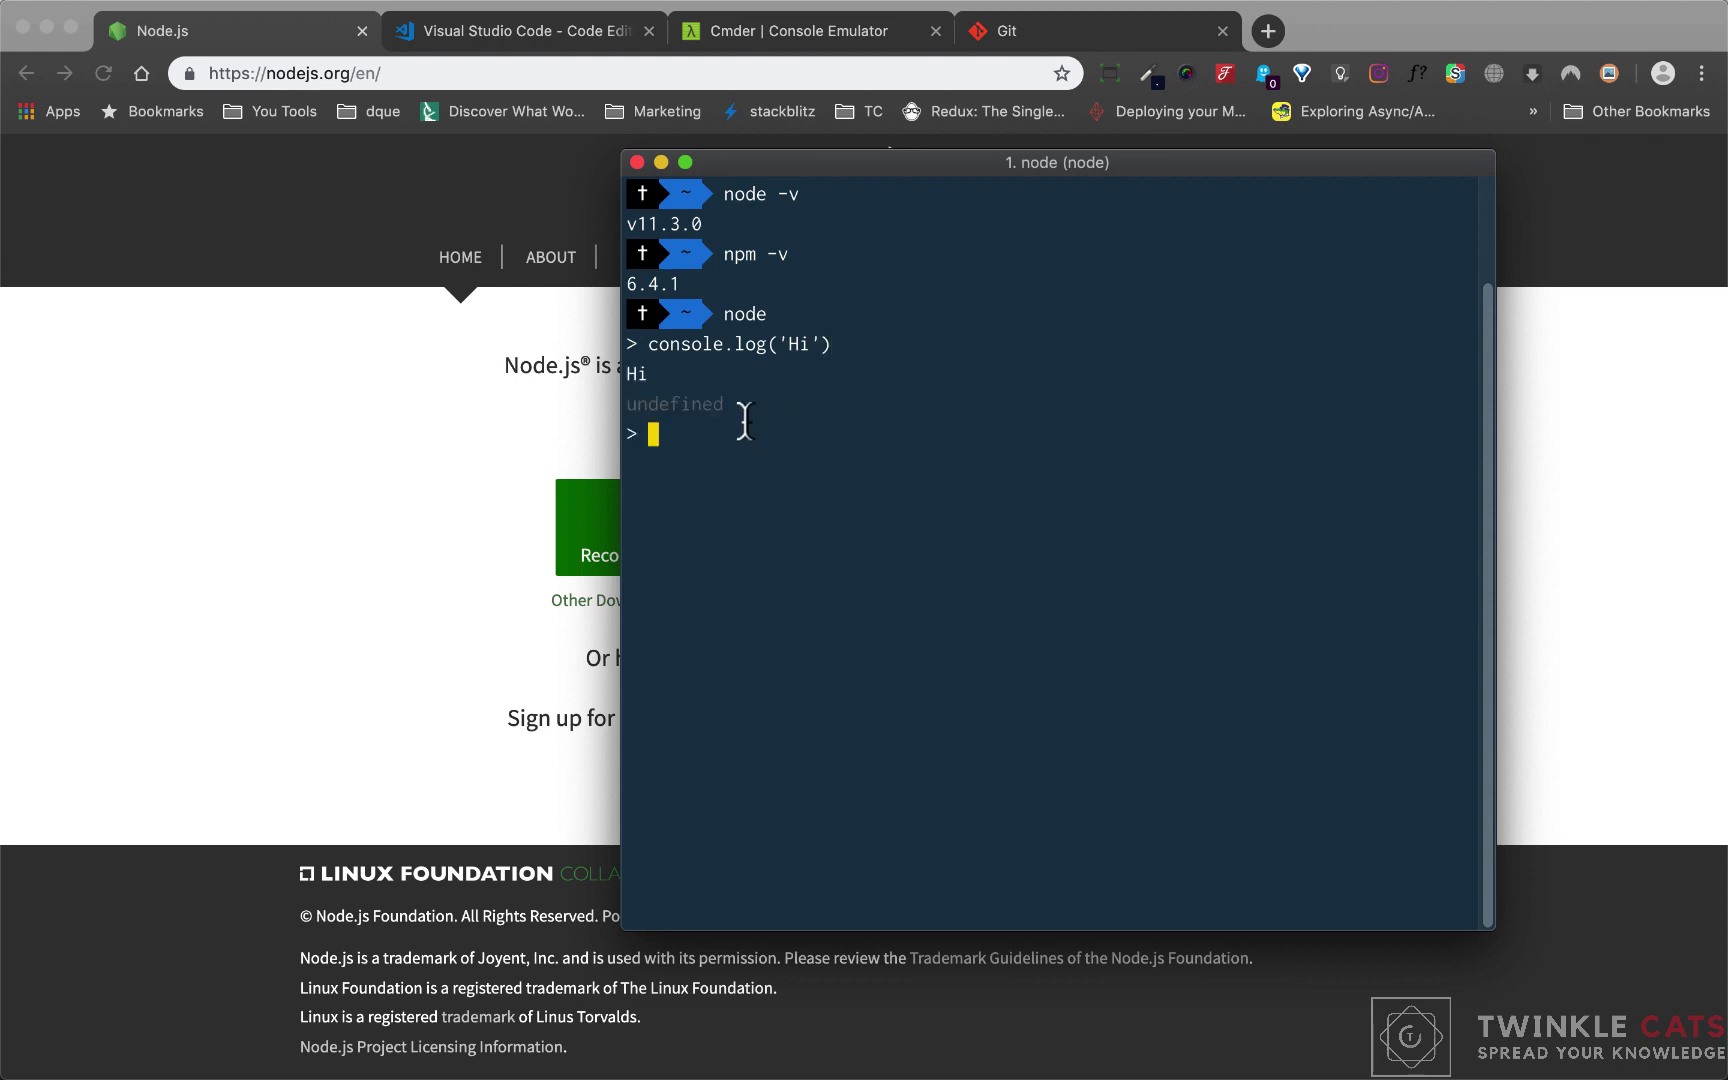